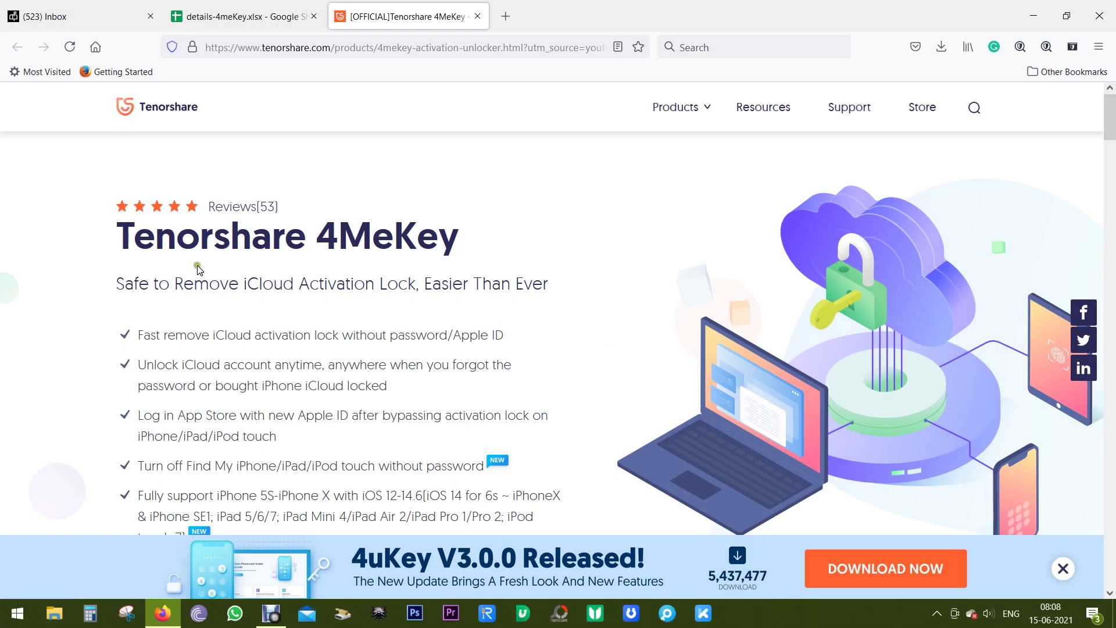
Step: Highlight the product title, the iCloud Activation Lock phrase and 'without password/Apple ID' in the first bullet
{"action": "left_click_drag", "start_coordinate": [118, 237], "coordinate": [462, 239]}
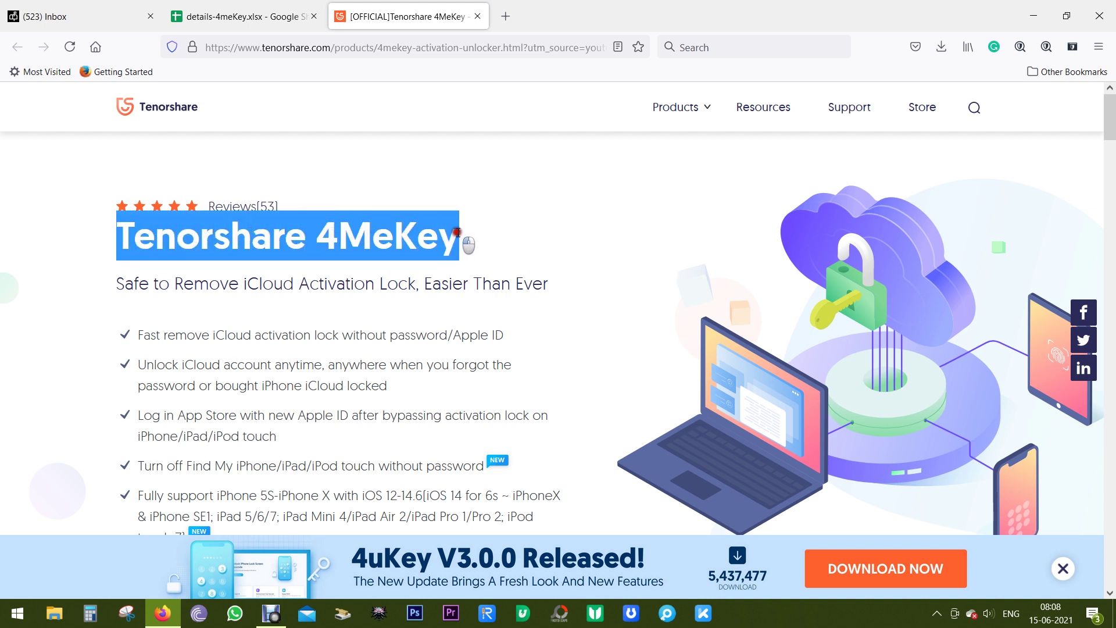
{"action": "left_click", "coordinate": [489, 249]}
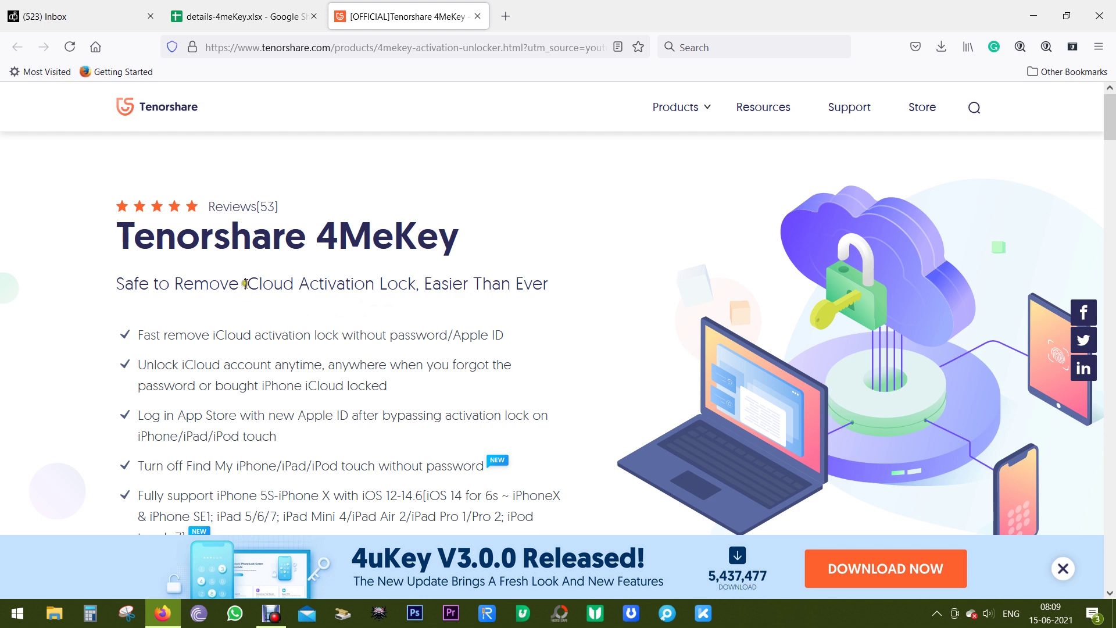
{"action": "left_click_drag", "start_coordinate": [243, 284], "coordinate": [417, 285]}
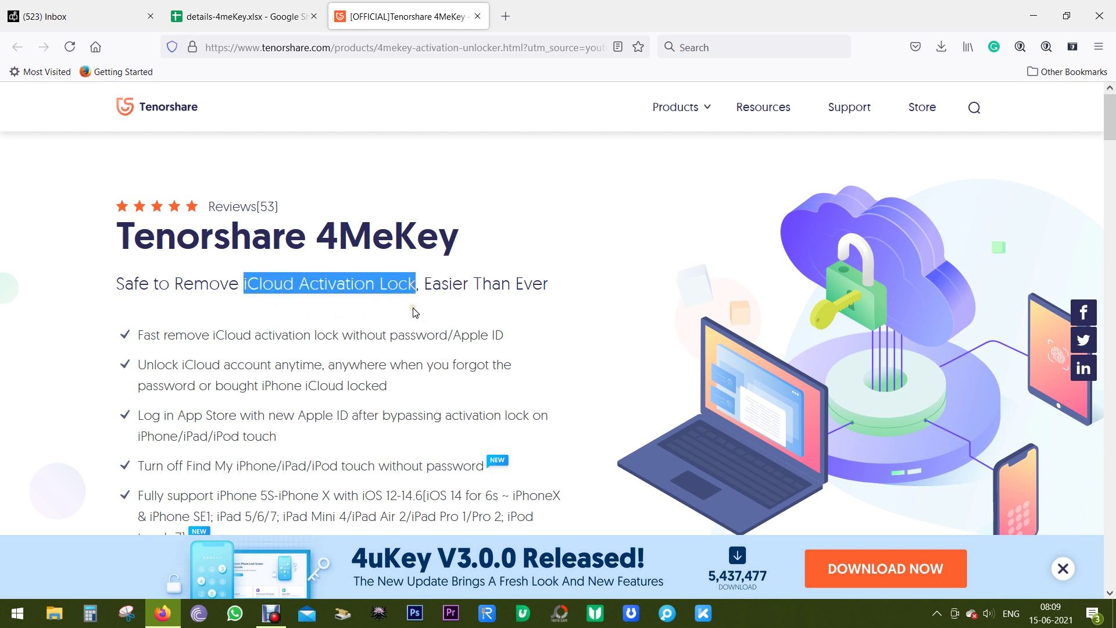
{"action": "left_click", "coordinate": [428, 324]}
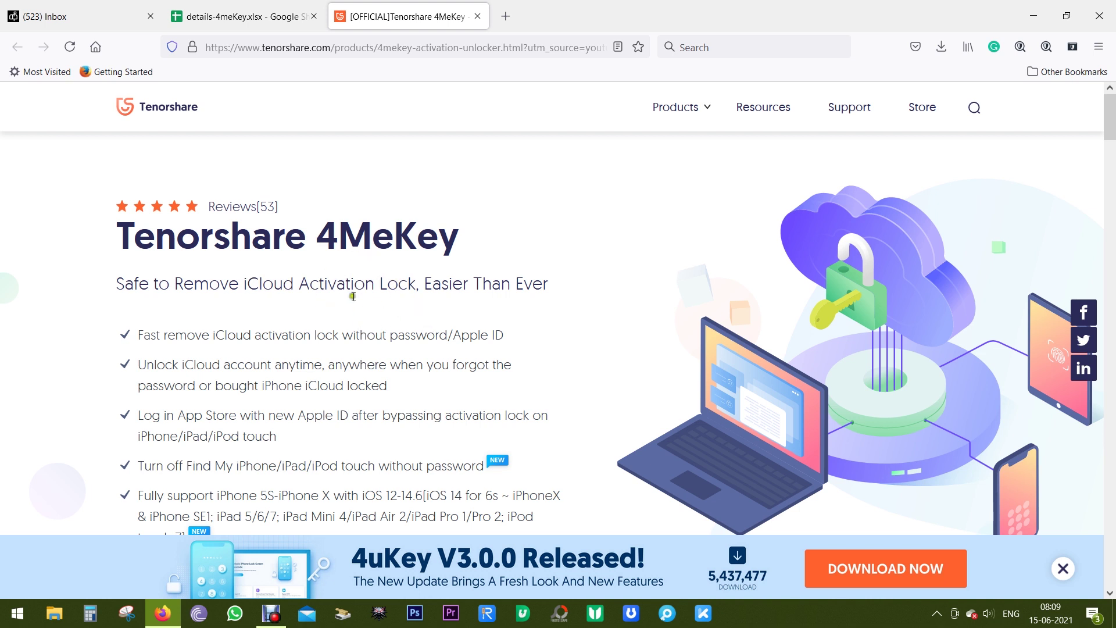
{"action": "left_click", "coordinate": [341, 335]}
{"action": "left_click_drag", "start_coordinate": [342, 336], "coordinate": [502, 336]}
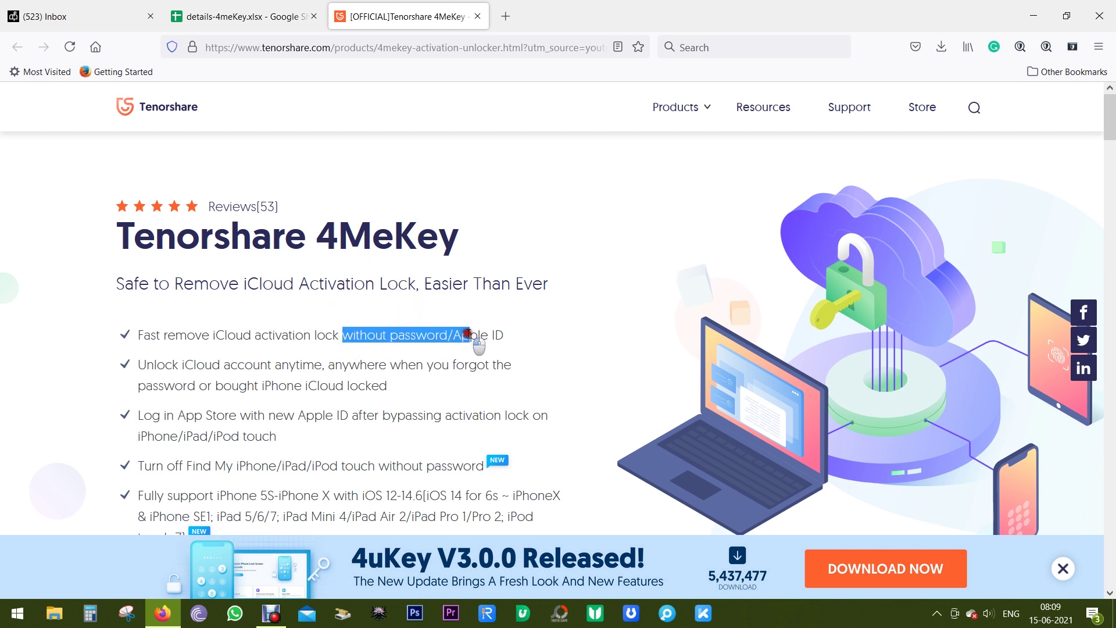
{"action": "left_click", "coordinate": [504, 349]}
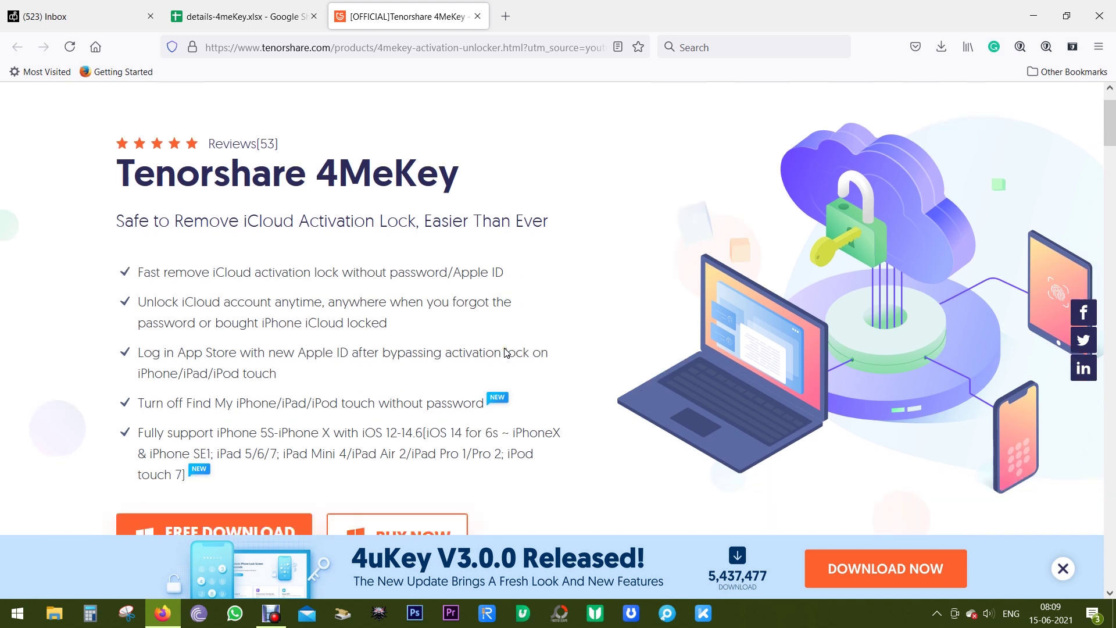
{"action": "scroll", "coordinate": [504, 350], "scroll_direction": "down", "scroll_amount": 2}
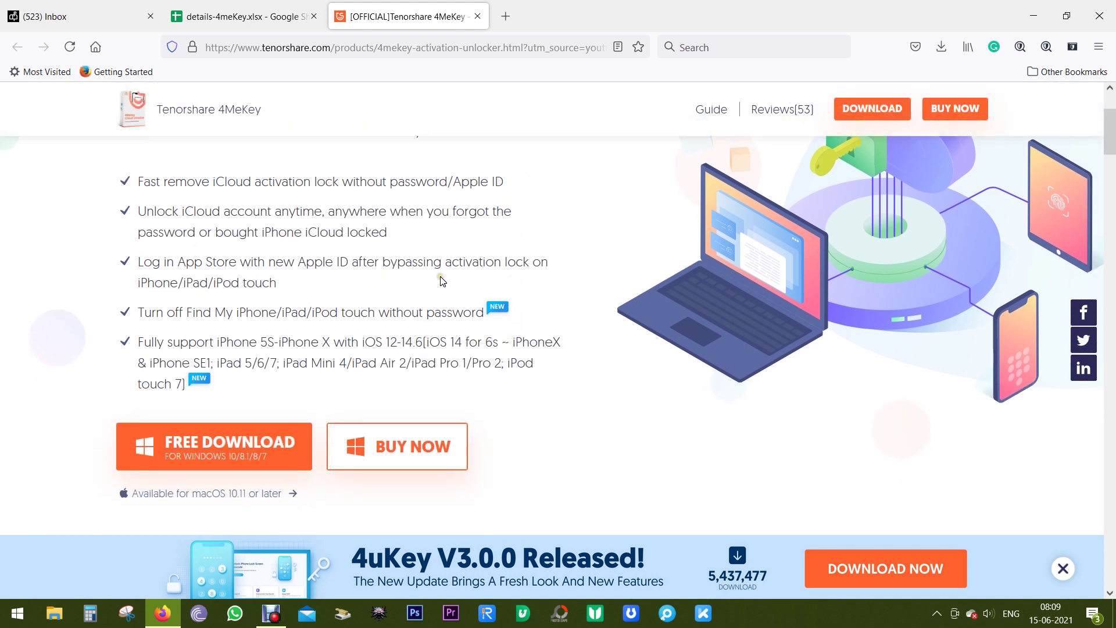
Step: Highlight the bypassing activation lock bullet, the supported devices bullet and the Turn Off Find My iPhone feature
{"action": "left_click_drag", "start_coordinate": [384, 262], "coordinate": [539, 268]}
{"action": "left_click_drag", "start_coordinate": [280, 284], "coordinate": [138, 286]}
{"action": "left_click", "coordinate": [236, 286]}
{"action": "left_click_drag", "start_coordinate": [138, 343], "coordinate": [210, 381]}
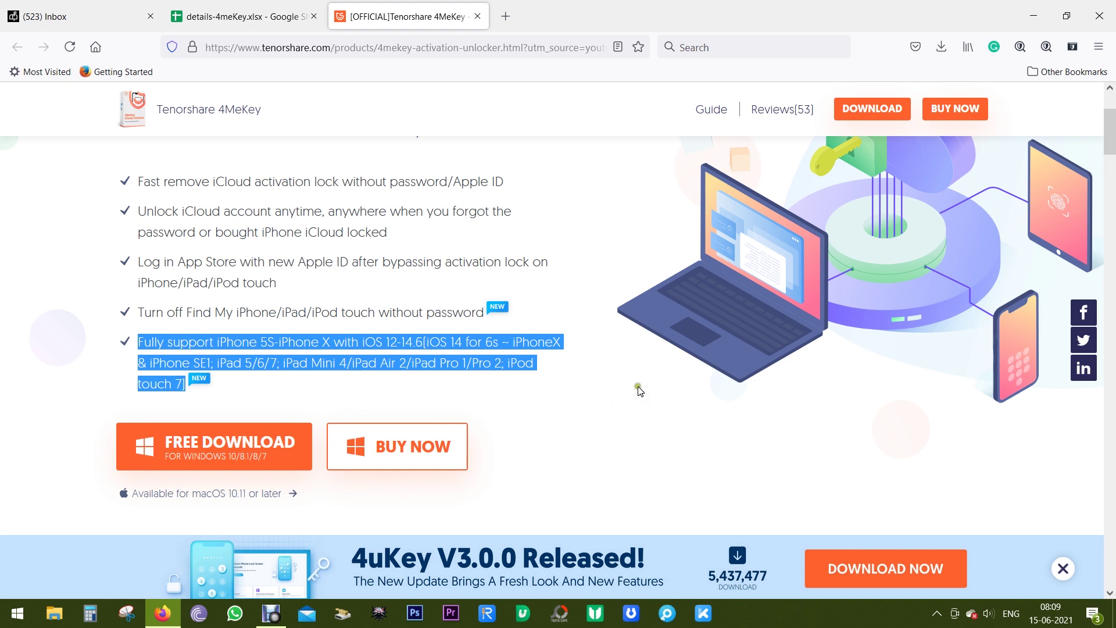
{"action": "scroll", "coordinate": [637, 392], "scroll_direction": "down", "scroll_amount": 1}
{"action": "scroll", "coordinate": [637, 392], "scroll_direction": "up", "scroll_amount": 1}
{"action": "left_click", "coordinate": [544, 402]}
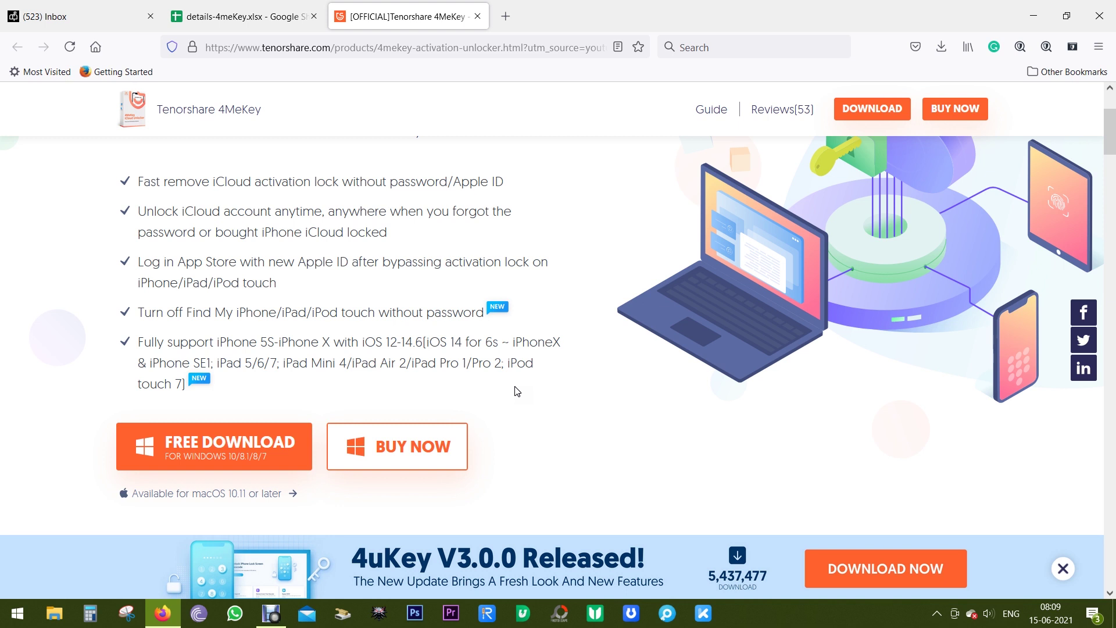
{"action": "left_click_drag", "start_coordinate": [140, 311], "coordinate": [501, 327]}
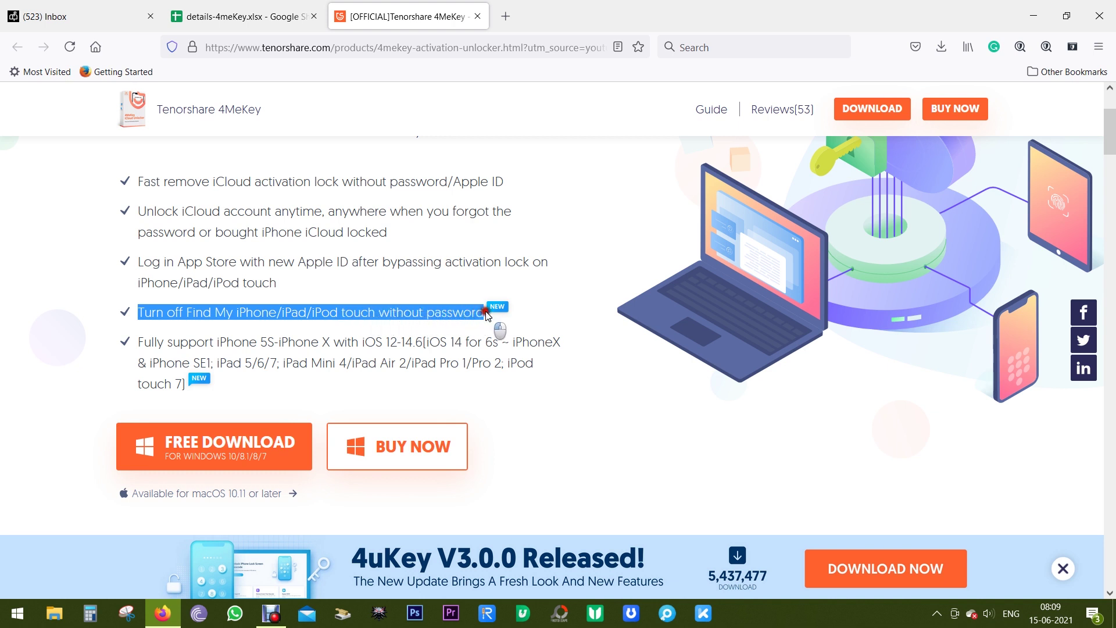
{"action": "scroll", "coordinate": [533, 416], "scroll_direction": "down", "scroll_amount": 1}
{"action": "scroll", "coordinate": [534, 417], "scroll_direction": "down", "scroll_amount": 2}
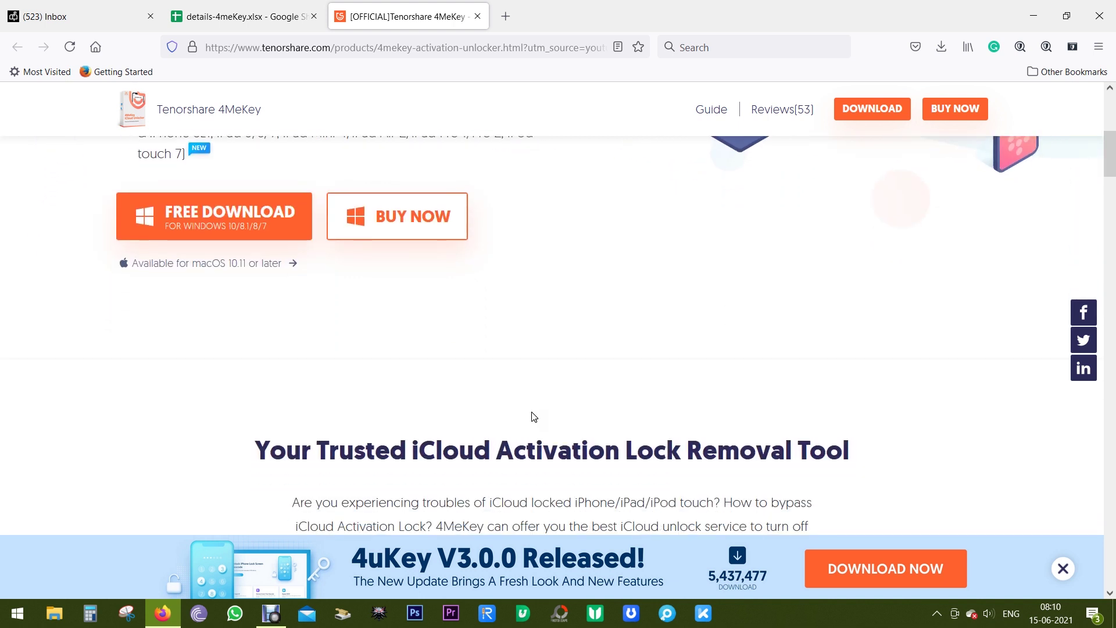
{"action": "scroll", "coordinate": [534, 417], "scroll_direction": "down", "scroll_amount": 3}
{"action": "scroll", "coordinate": [533, 417], "scroll_direction": "down", "scroll_amount": 1}
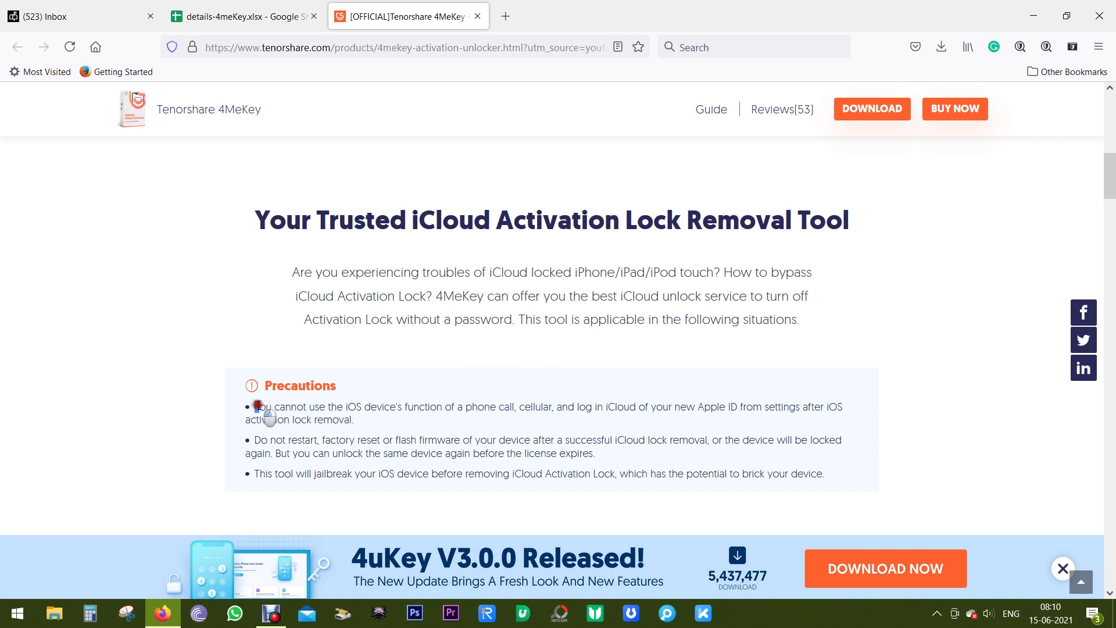
Step: Highlight each precaution: the first bullet, 'license expires' in the second, and the jailbreak warning
{"action": "left_click_drag", "start_coordinate": [254, 406], "coordinate": [334, 406]}
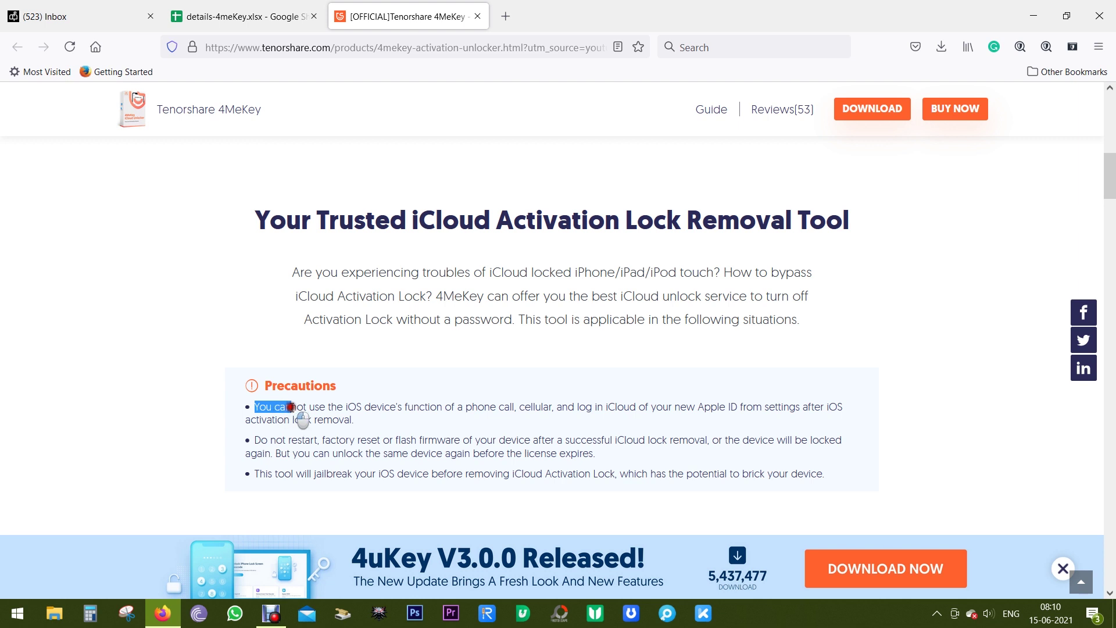
{"action": "left_click_drag", "start_coordinate": [335, 406], "coordinate": [358, 419]}
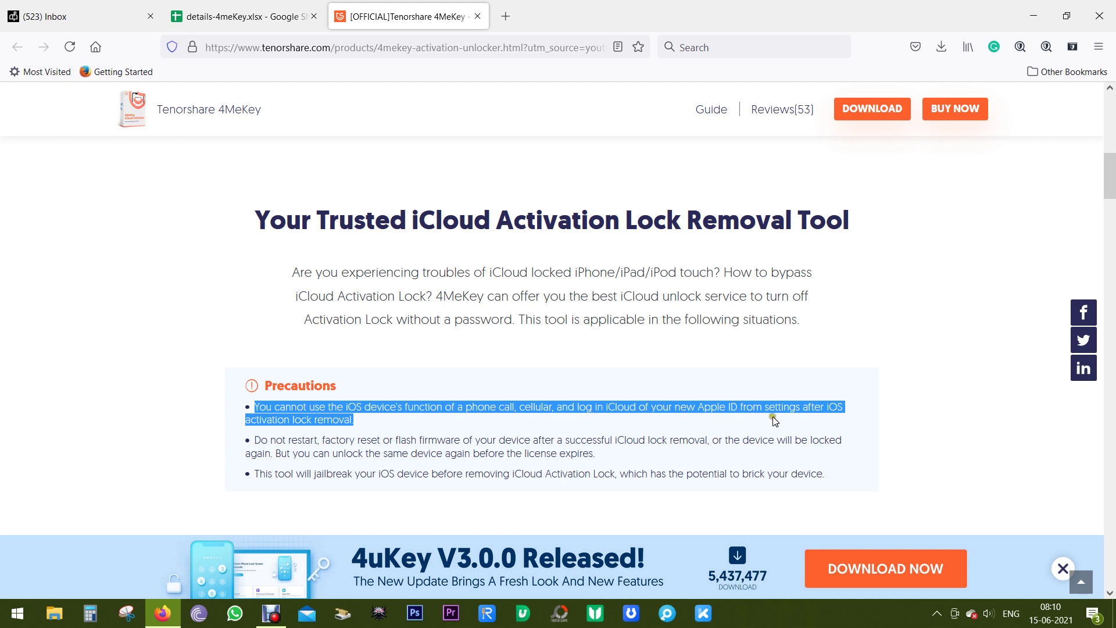
{"action": "left_click", "coordinate": [381, 419]}
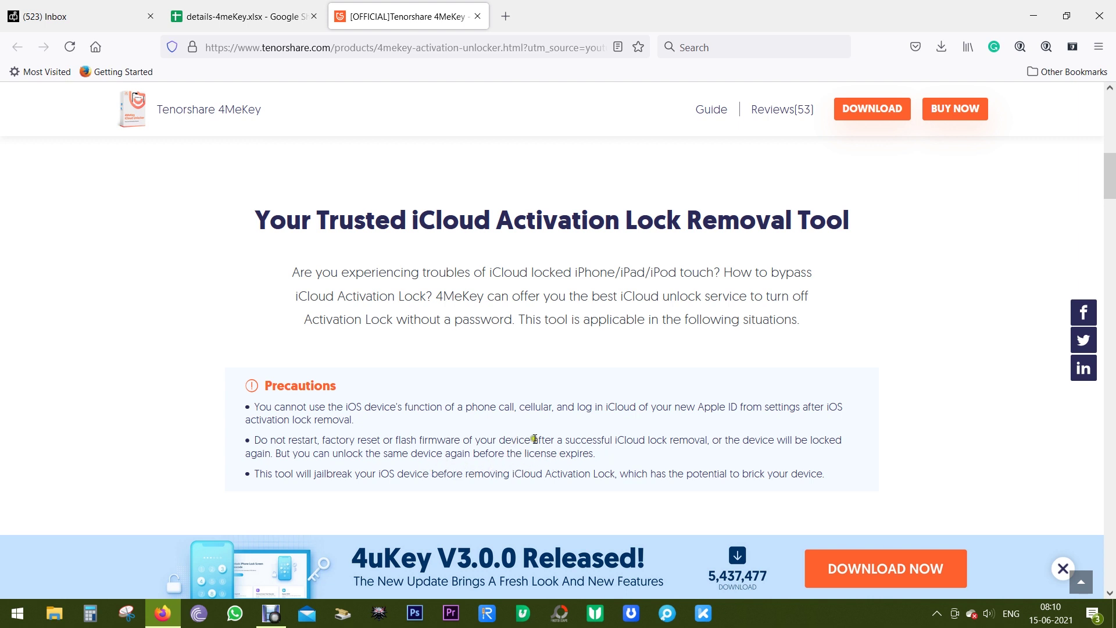
{"action": "left_click_drag", "start_coordinate": [524, 453], "coordinate": [598, 453]}
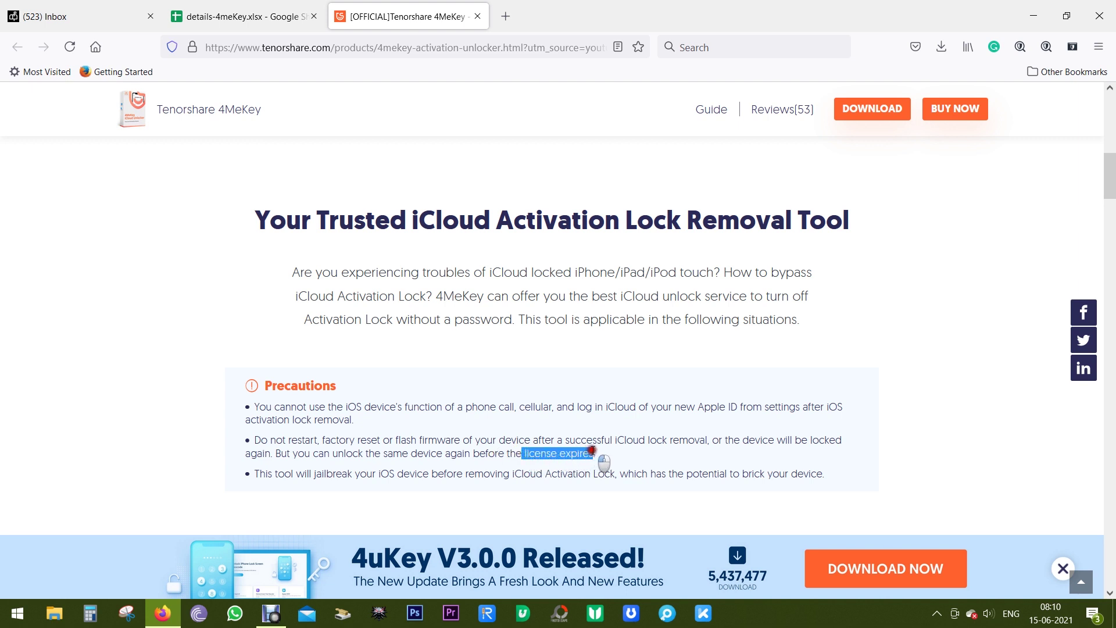
{"action": "left_click", "coordinate": [602, 460]}
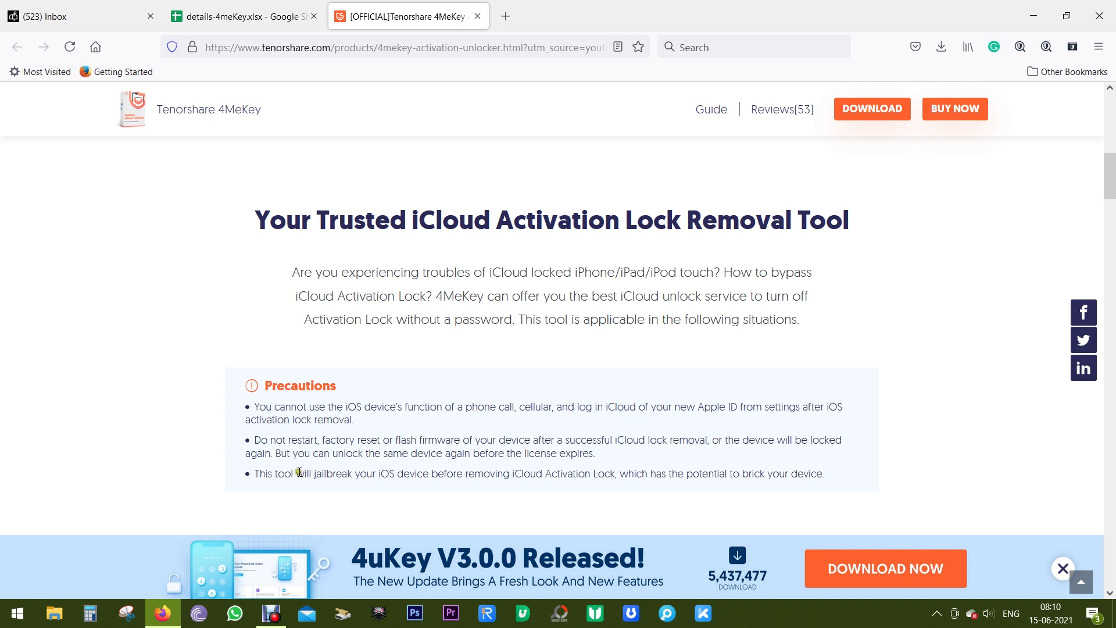
{"action": "left_click_drag", "start_coordinate": [297, 472], "coordinate": [617, 477]}
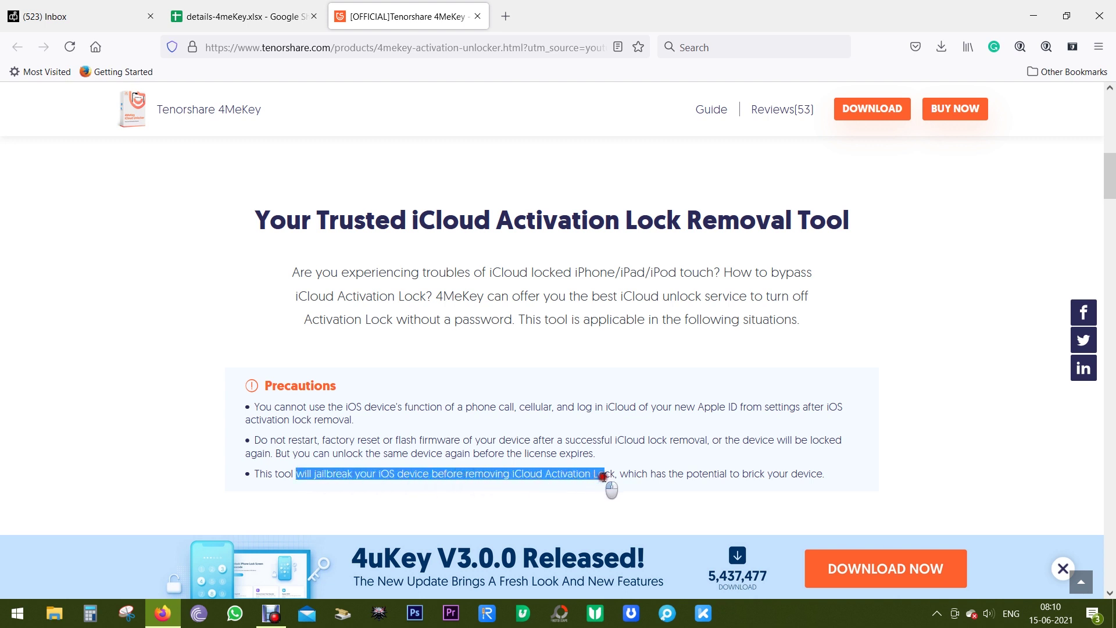
{"action": "left_click", "coordinate": [617, 477]}
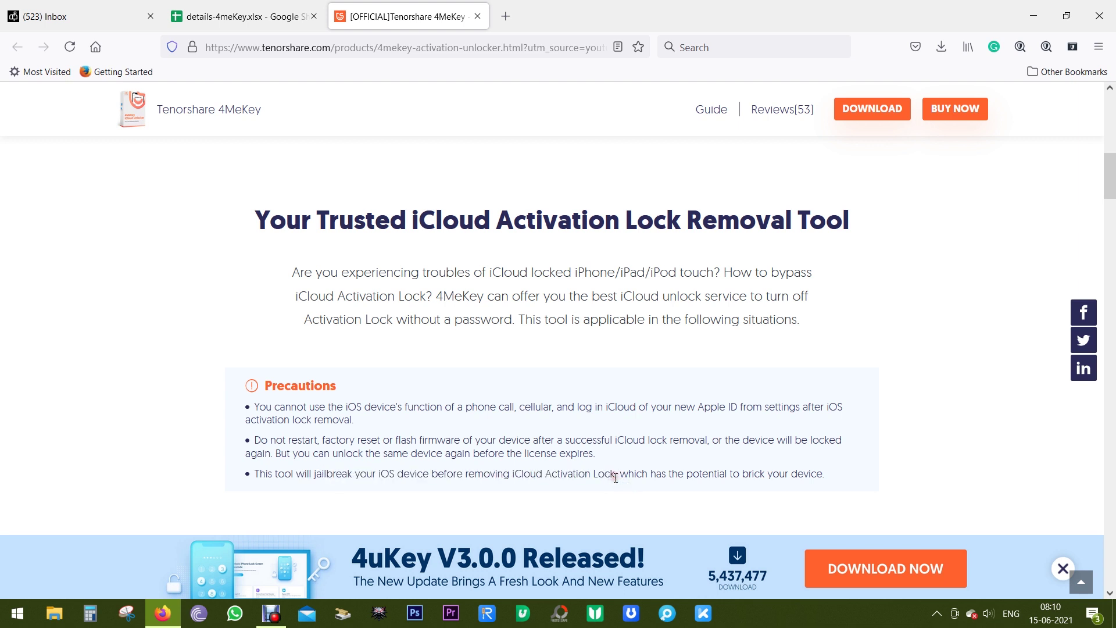
{"action": "scroll", "coordinate": [615, 477], "scroll_direction": "down", "scroll_amount": 1}
{"action": "scroll", "coordinate": [616, 478], "scroll_direction": "down", "scroll_amount": 3}
{"action": "scroll", "coordinate": [615, 477], "scroll_direction": "down", "scroll_amount": 1}
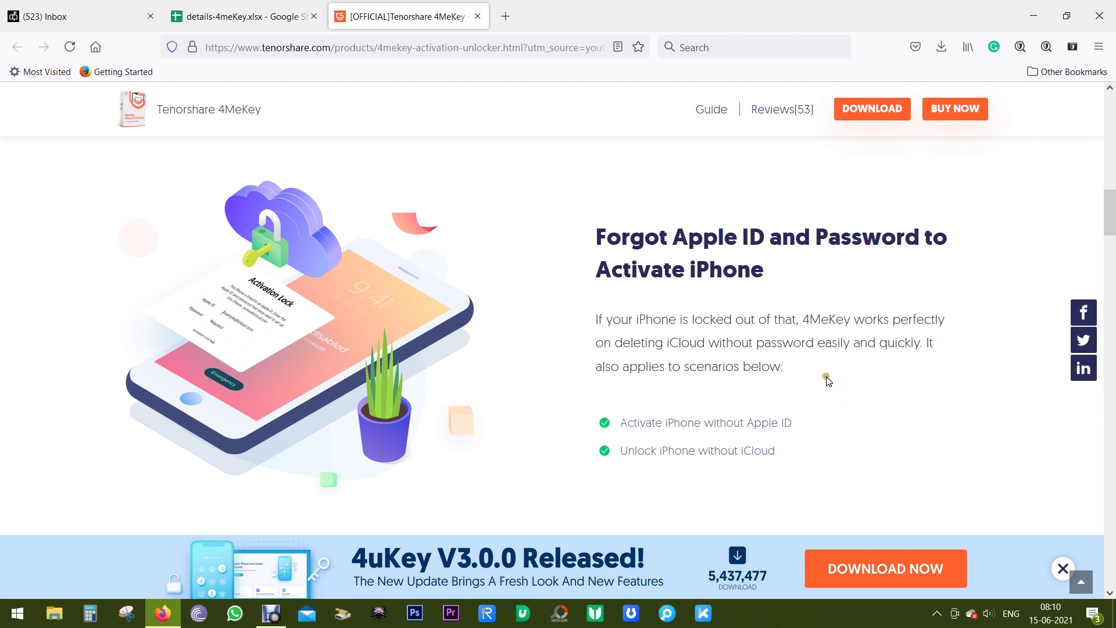
{"action": "scroll", "coordinate": [828, 382], "scroll_direction": "down", "scroll_amount": 3}
{"action": "scroll", "coordinate": [828, 382], "scroll_direction": "down", "scroll_amount": 3}
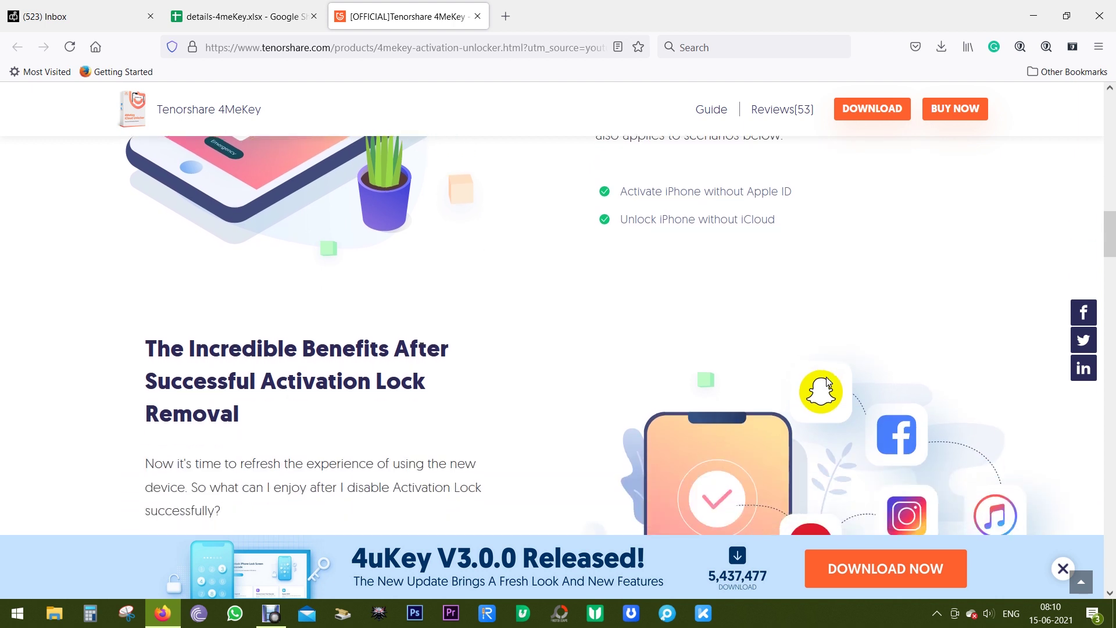
{"action": "scroll", "coordinate": [828, 381], "scroll_direction": "down", "scroll_amount": 1}
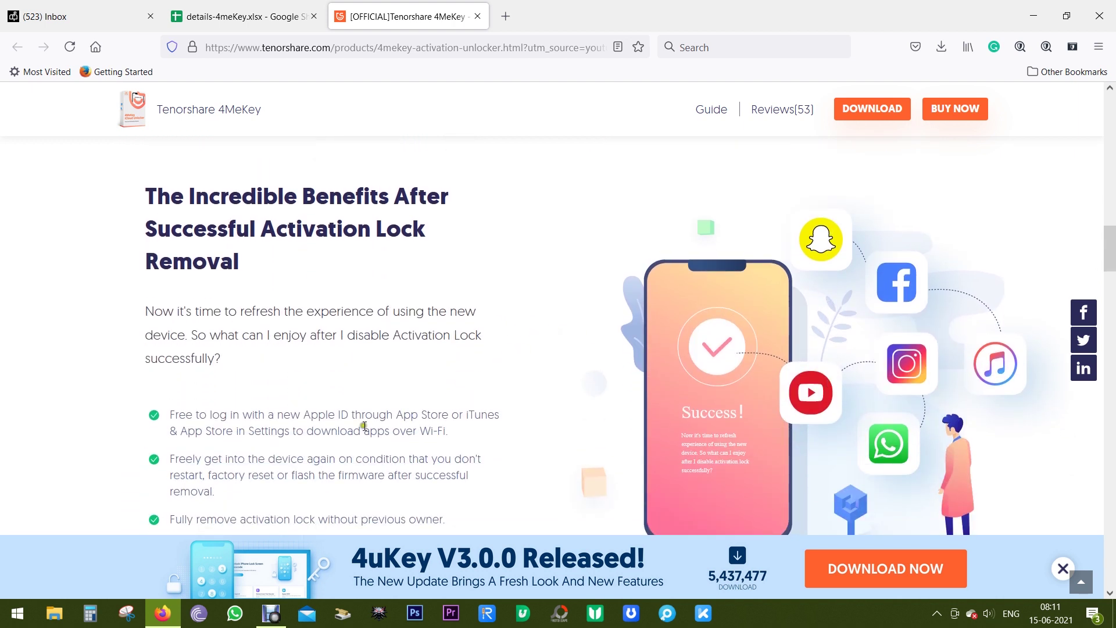
{"action": "scroll", "coordinate": [308, 443], "scroll_direction": "down", "scroll_amount": 1}
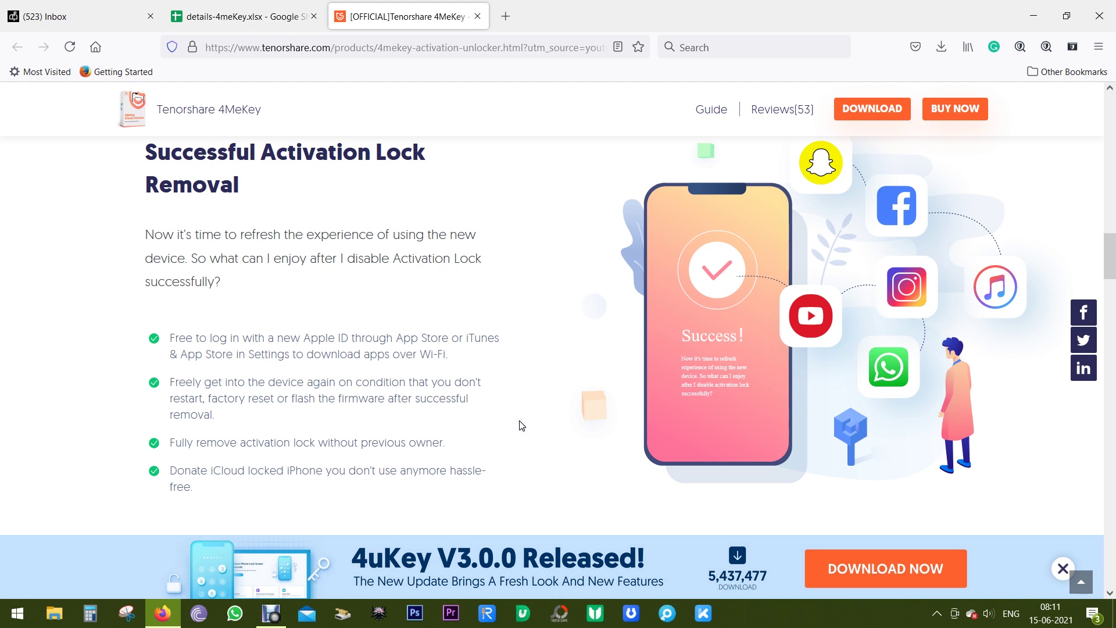
{"action": "scroll", "coordinate": [520, 426], "scroll_direction": "up", "scroll_amount": 1}
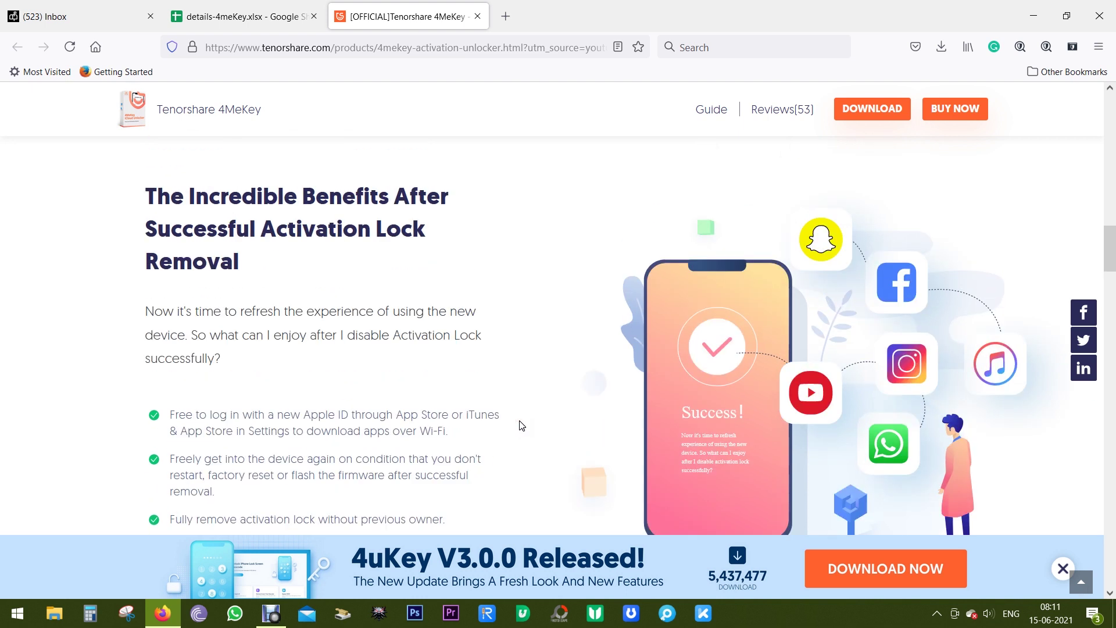
{"action": "scroll", "coordinate": [520, 426], "scroll_direction": "down", "scroll_amount": 1}
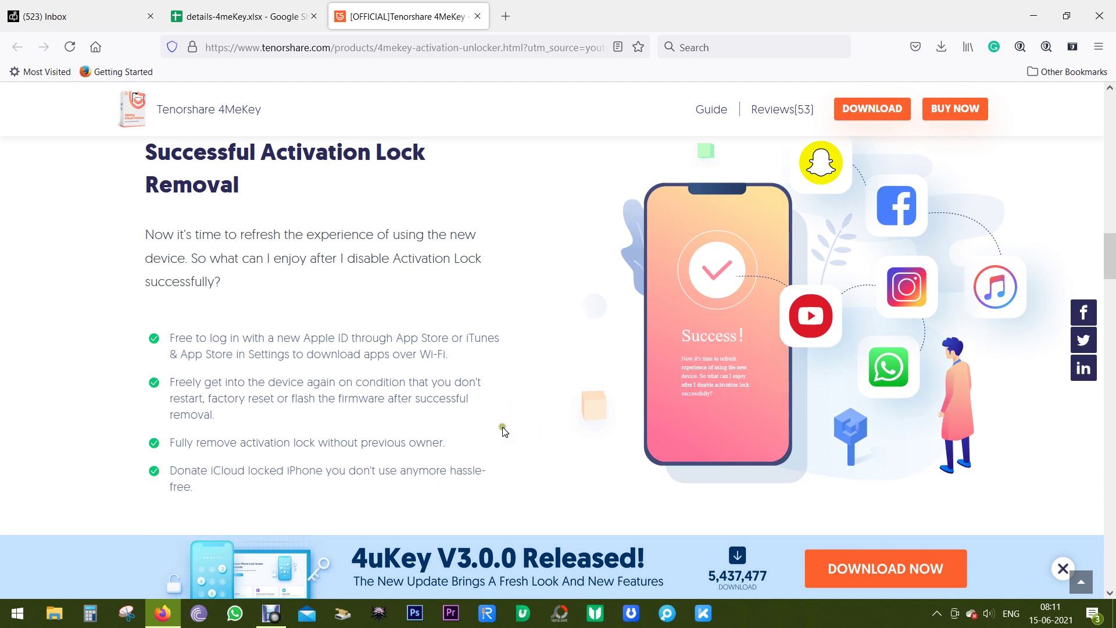
{"action": "double_click", "coordinate": [204, 471]}
{"action": "left_click", "coordinate": [209, 484]}
{"action": "scroll", "coordinate": [692, 422], "scroll_direction": "down", "scroll_amount": 5}
{"action": "scroll", "coordinate": [691, 423], "scroll_direction": "down", "scroll_amount": 3}
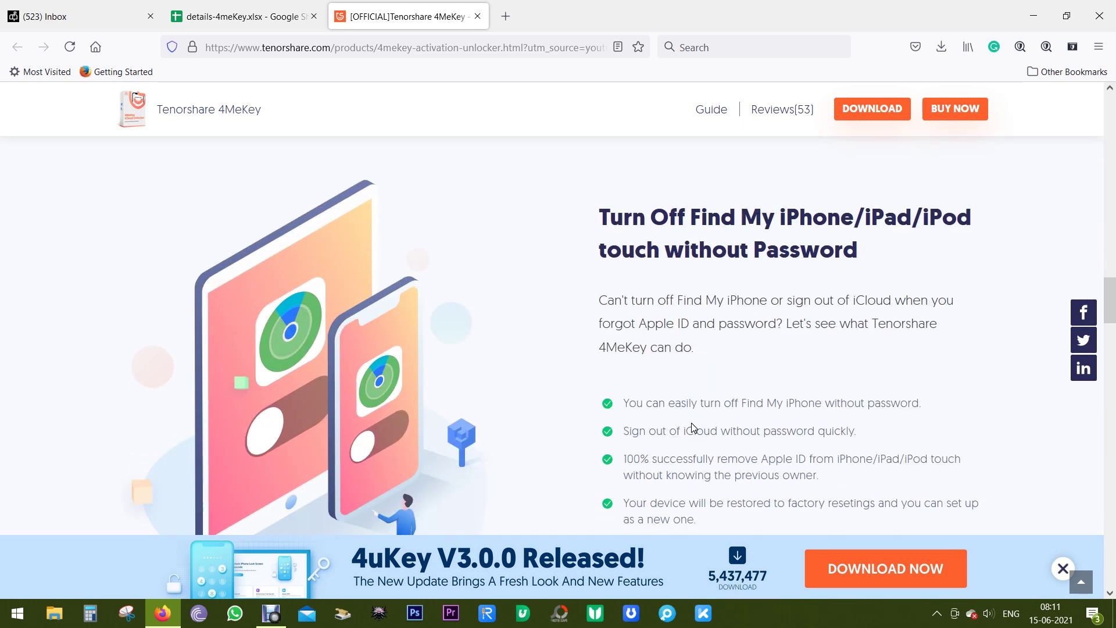
{"action": "scroll", "coordinate": [692, 423], "scroll_direction": "down", "scroll_amount": 2}
{"action": "scroll", "coordinate": [692, 423], "scroll_direction": "down", "scroll_amount": 1}
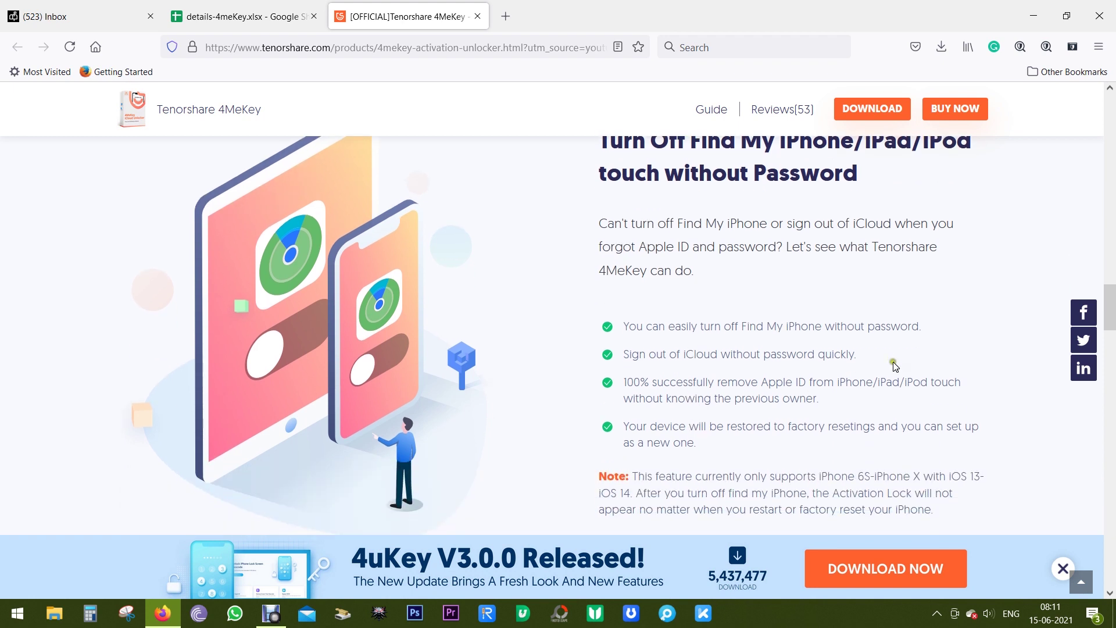
{"action": "scroll", "coordinate": [894, 364], "scroll_direction": "down", "scroll_amount": 5}
{"action": "scroll", "coordinate": [894, 364], "scroll_direction": "down", "scroll_amount": 4}
{"action": "scroll", "coordinate": [894, 365], "scroll_direction": "down", "scroll_amount": 4}
{"action": "scroll", "coordinate": [894, 364], "scroll_direction": "down", "scroll_amount": 3}
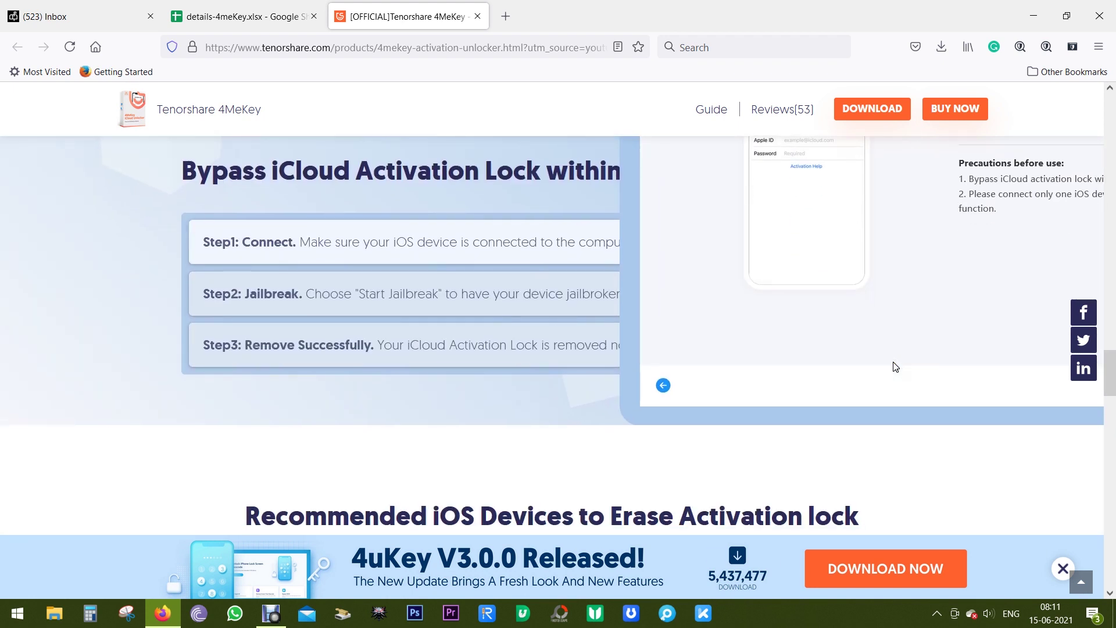
{"action": "scroll", "coordinate": [893, 367], "scroll_direction": "up", "scroll_amount": 2}
{"action": "scroll", "coordinate": [894, 366], "scroll_direction": "up", "scroll_amount": 4}
{"action": "scroll", "coordinate": [893, 366], "scroll_direction": "up", "scroll_amount": 3}
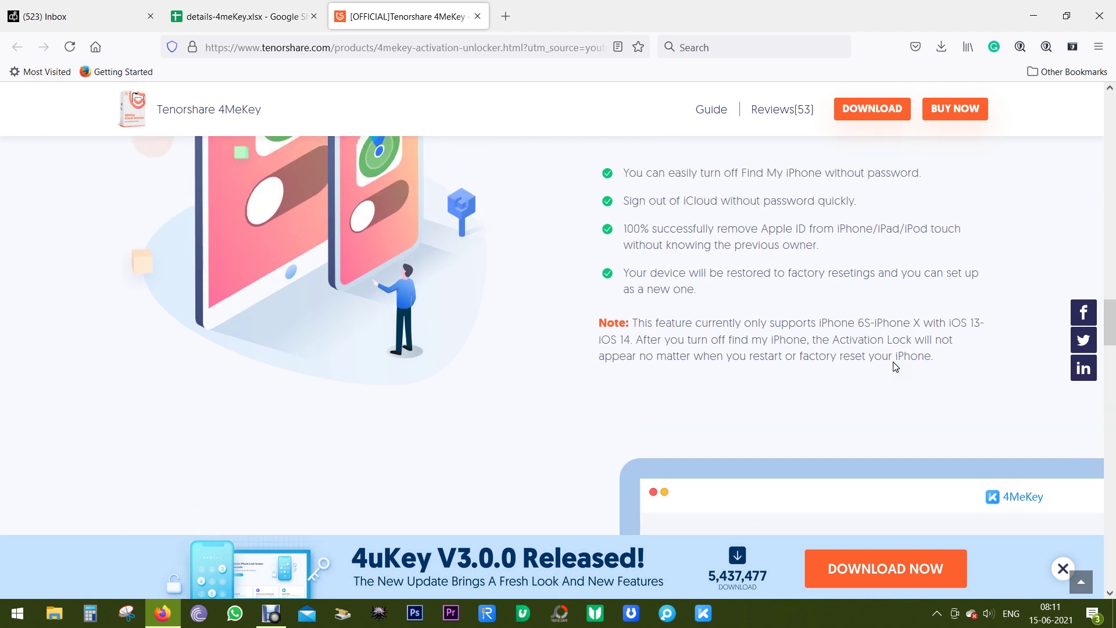
{"action": "scroll", "coordinate": [894, 367], "scroll_direction": "up", "scroll_amount": 2}
{"action": "scroll", "coordinate": [893, 366], "scroll_direction": "up", "scroll_amount": 2}
{"action": "scroll", "coordinate": [893, 366], "scroll_direction": "up", "scroll_amount": 1}
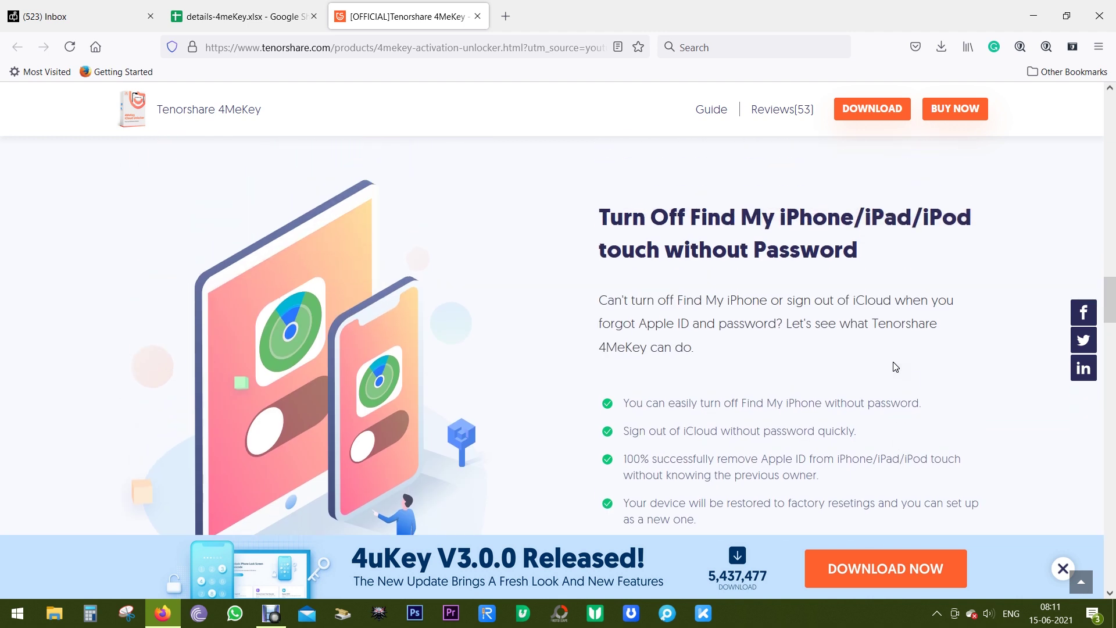
{"action": "scroll", "coordinate": [894, 367], "scroll_direction": "down", "scroll_amount": 5}
{"action": "scroll", "coordinate": [894, 367], "scroll_direction": "down", "scroll_amount": 2}
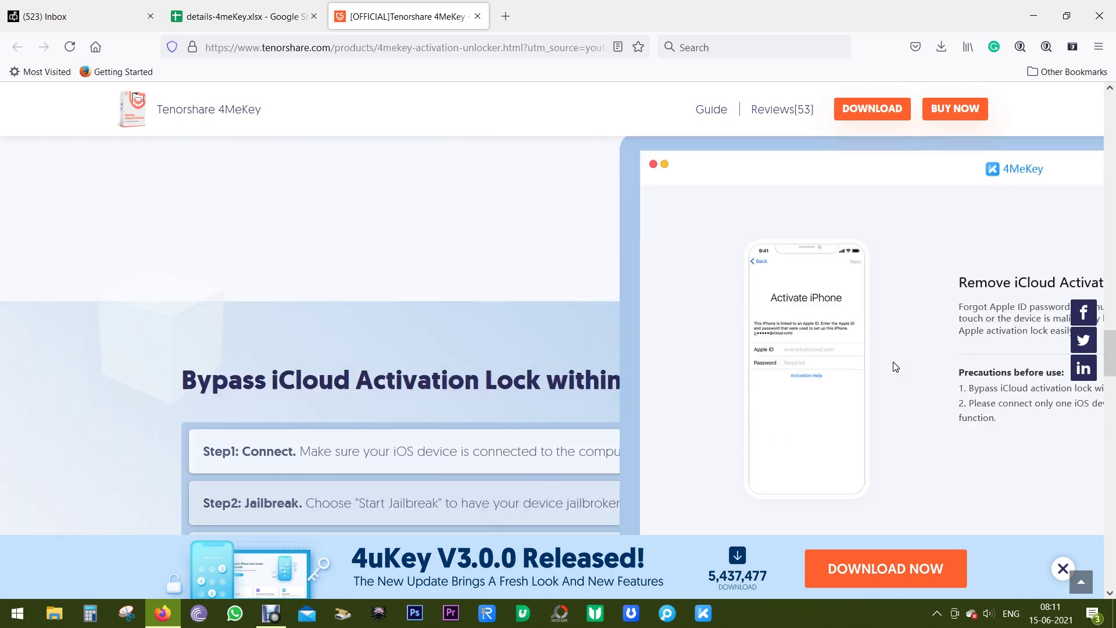
{"action": "scroll", "coordinate": [893, 367], "scroll_direction": "down", "scroll_amount": 5}
{"action": "scroll", "coordinate": [894, 366], "scroll_direction": "down", "scroll_amount": 3}
{"action": "scroll", "coordinate": [893, 367], "scroll_direction": "down", "scroll_amount": 2}
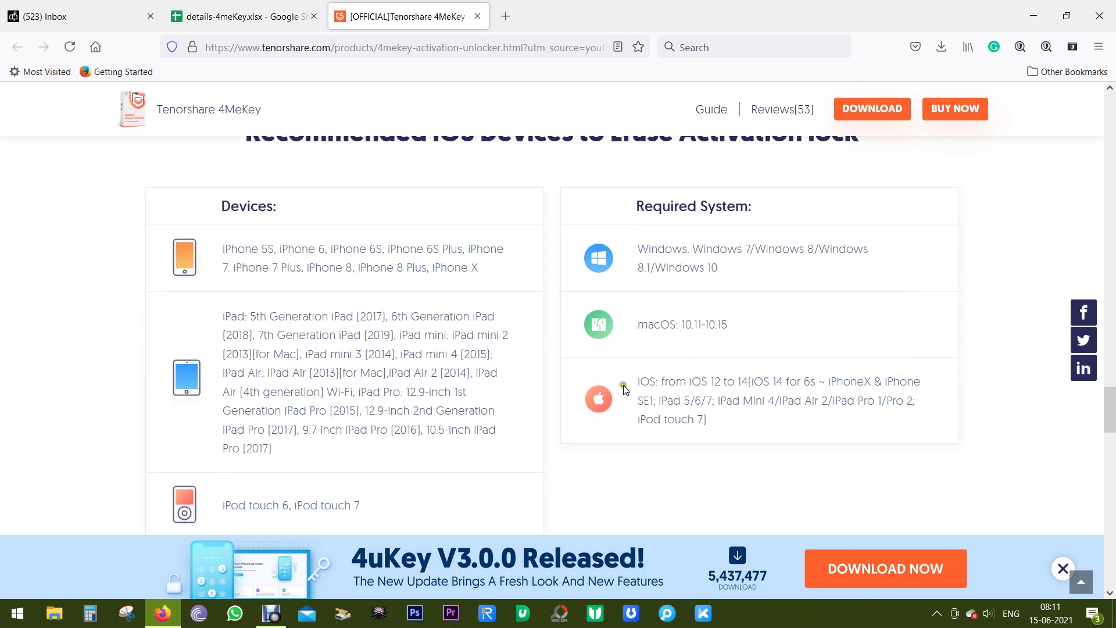
{"action": "left_click_drag", "start_coordinate": [736, 326], "coordinate": [639, 327]}
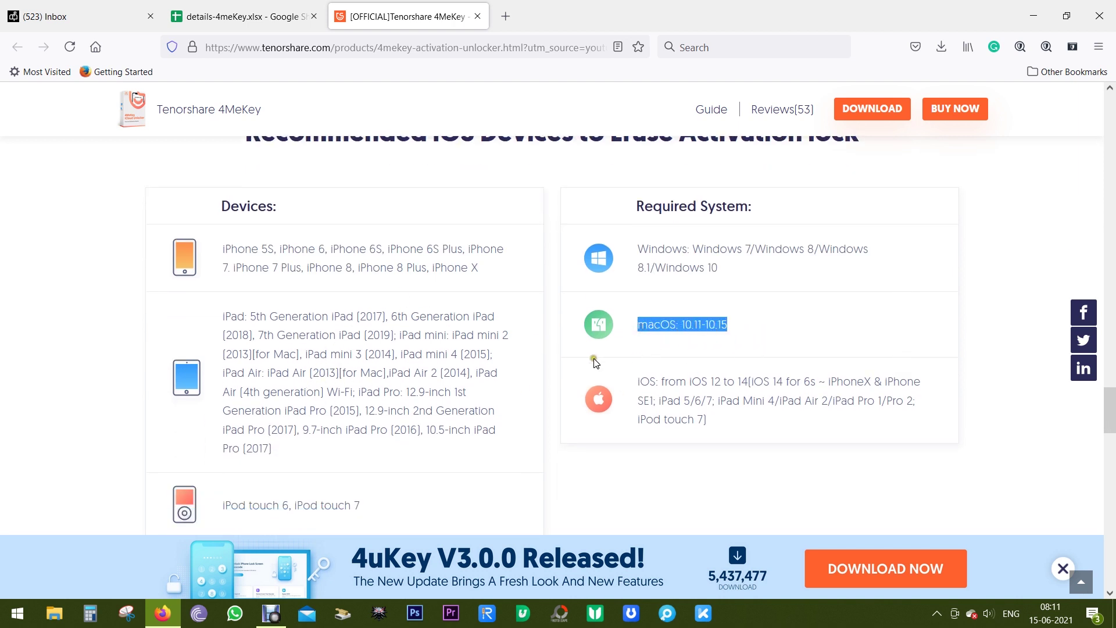
{"action": "left_click", "coordinate": [556, 364]}
{"action": "scroll", "coordinate": [557, 363], "scroll_direction": "down", "scroll_amount": 3}
{"action": "scroll", "coordinate": [556, 363], "scroll_direction": "down", "scroll_amount": 3}
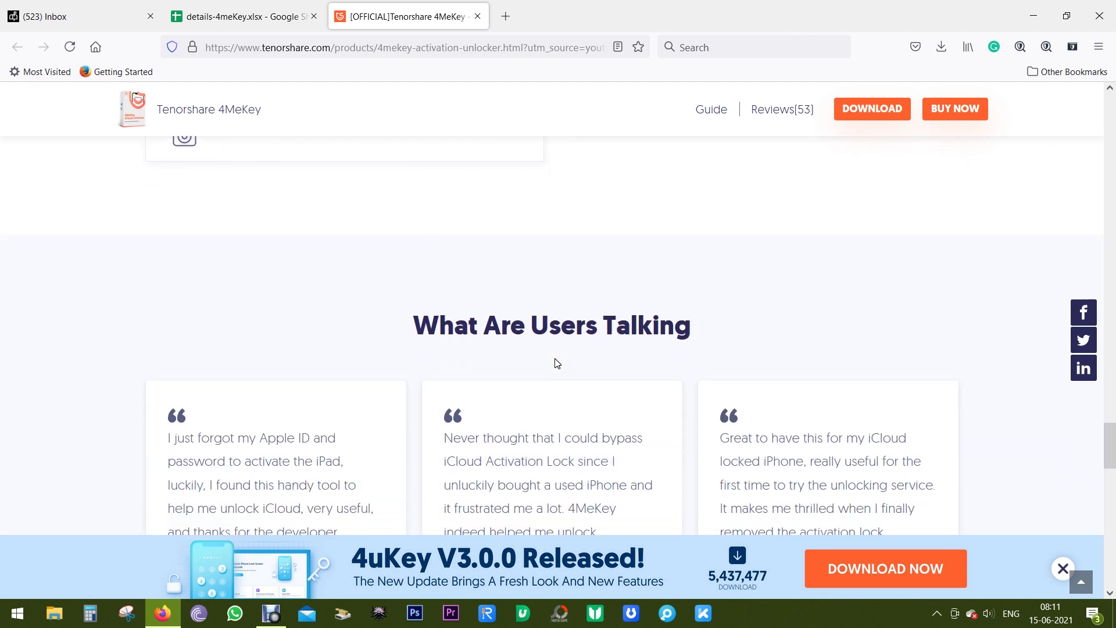
{"action": "scroll", "coordinate": [556, 363], "scroll_direction": "up", "scroll_amount": 5}
{"action": "scroll", "coordinate": [554, 363], "scroll_direction": "up", "scroll_amount": 5}
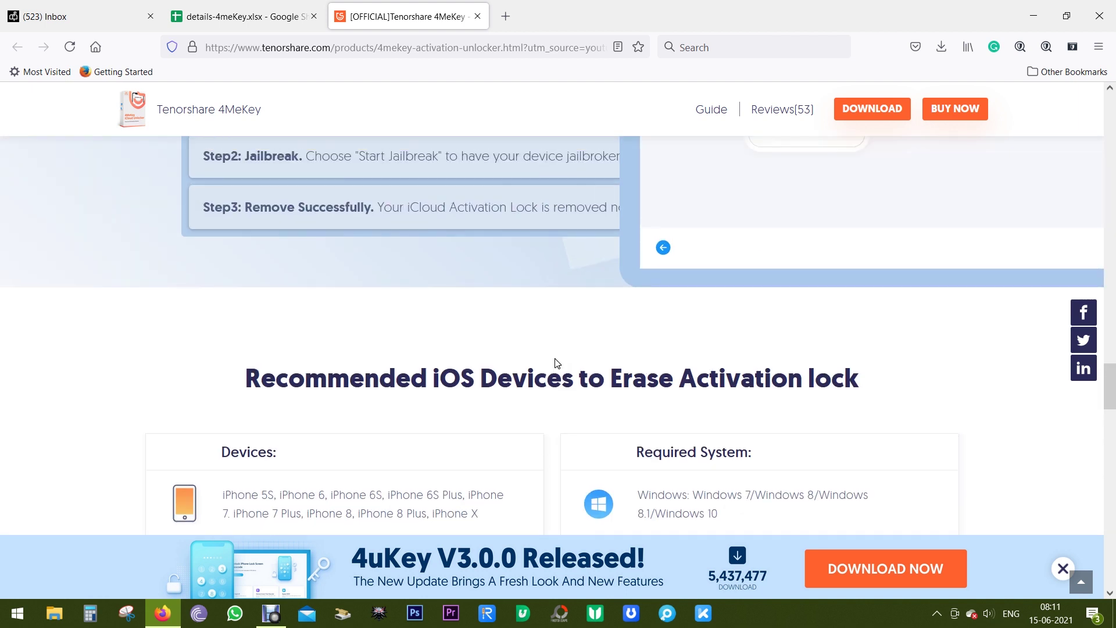
{"action": "scroll", "coordinate": [554, 362], "scroll_direction": "up", "scroll_amount": 5}
{"action": "scroll", "coordinate": [555, 363], "scroll_direction": "up", "scroll_amount": 5}
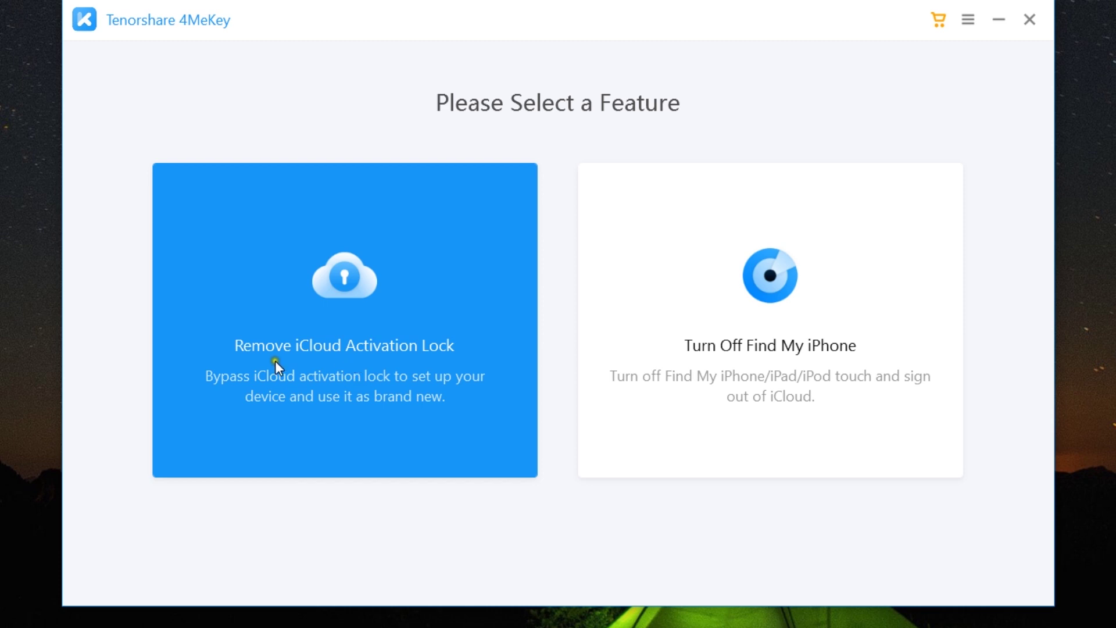
Step: Choose the Remove iCloud Activation Lock card on the feature selection screen
{"action": "left_click", "coordinate": [354, 360]}
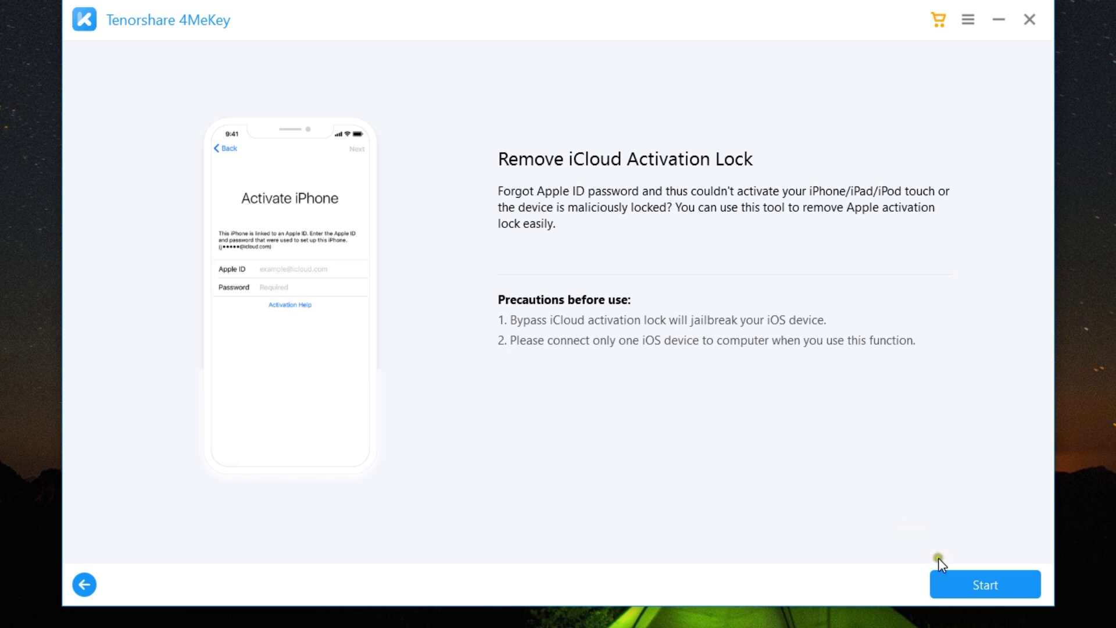
Step: Start removal, accept the usage agreement with Next, and reach the USB flash drive choice for burning
{"action": "left_click", "coordinate": [963, 582]}
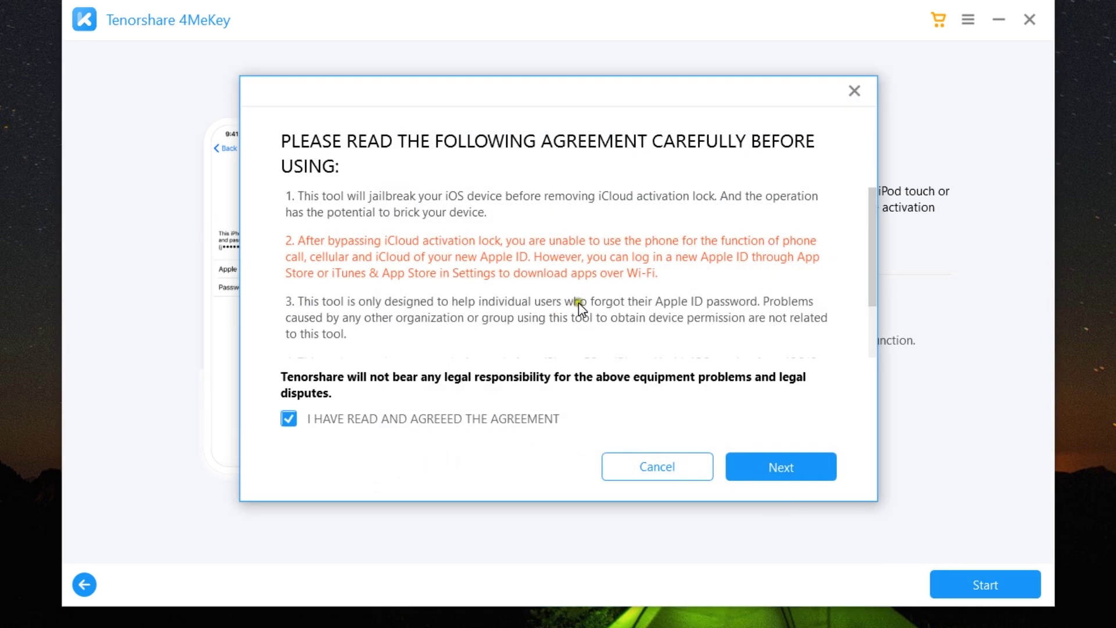
{"action": "scroll", "coordinate": [592, 250], "scroll_direction": "down", "scroll_amount": 2}
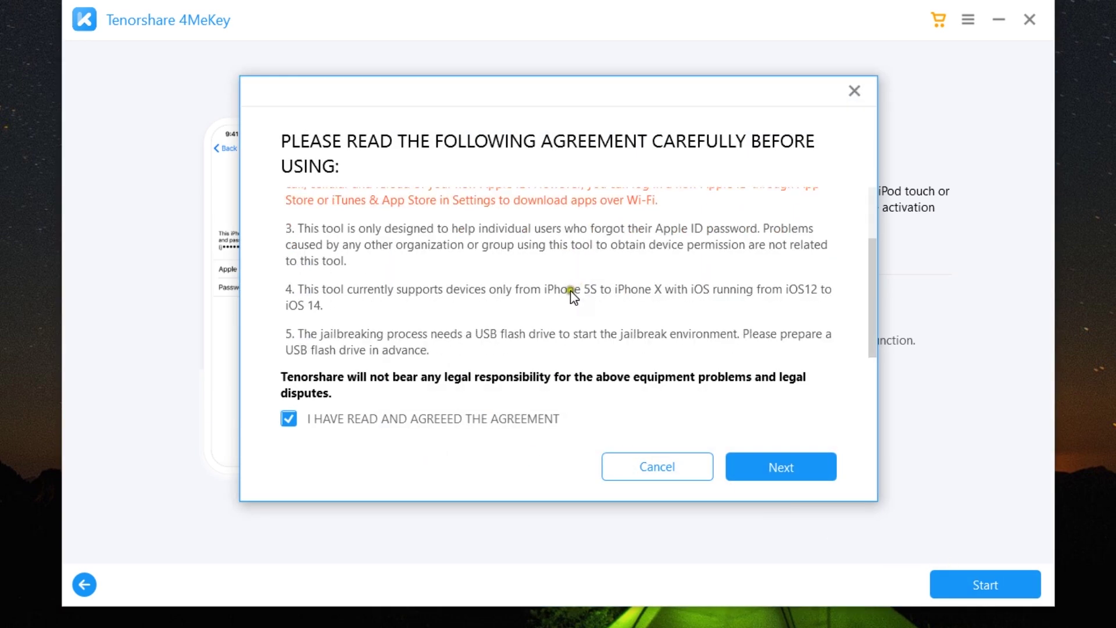
{"action": "left_click", "coordinate": [765, 469]}
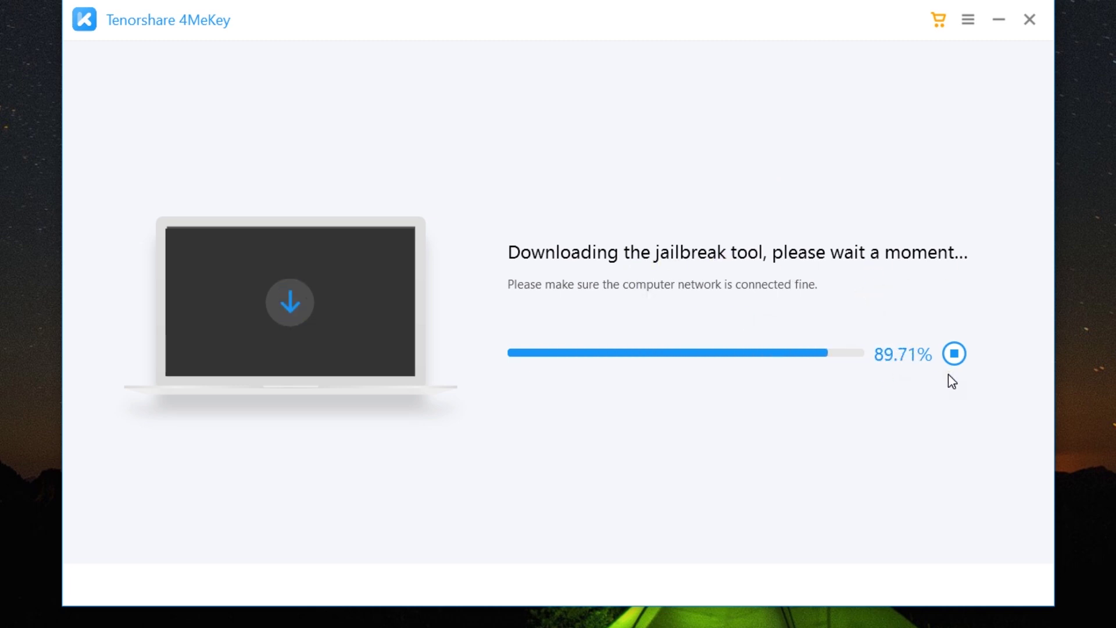
{"action": "left_click", "coordinate": [652, 265]}
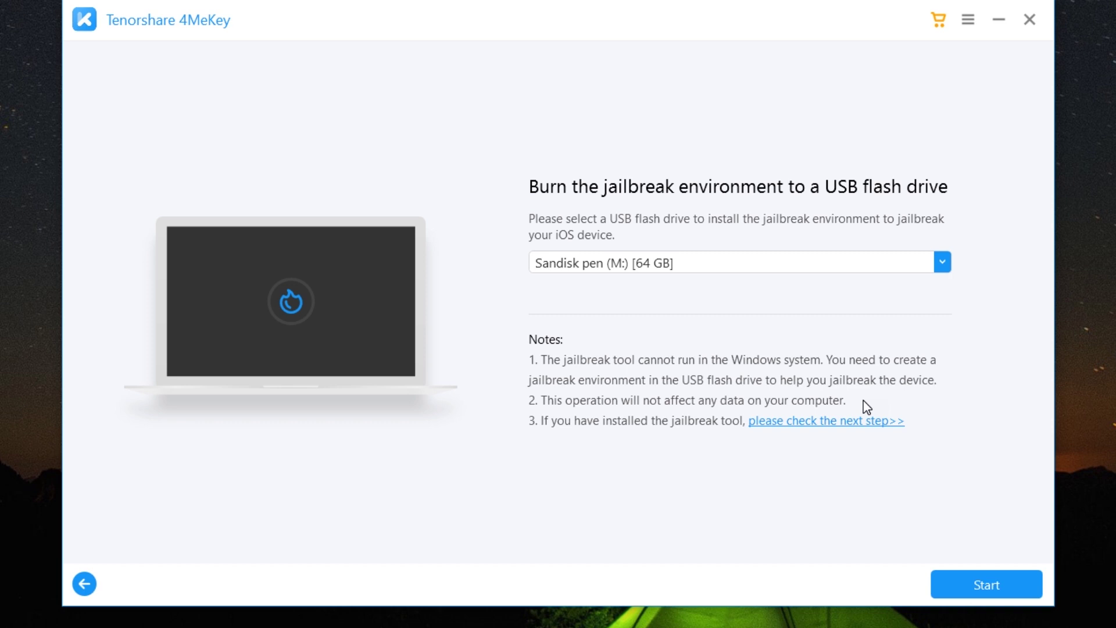
Step: Confirm the burn-complete prompts and advance the tutorial to Step 2 on the boot menu
{"action": "left_click", "coordinate": [864, 400]}
{"action": "left_click", "coordinate": [603, 407]}
{"action": "left_click", "coordinate": [828, 424]}
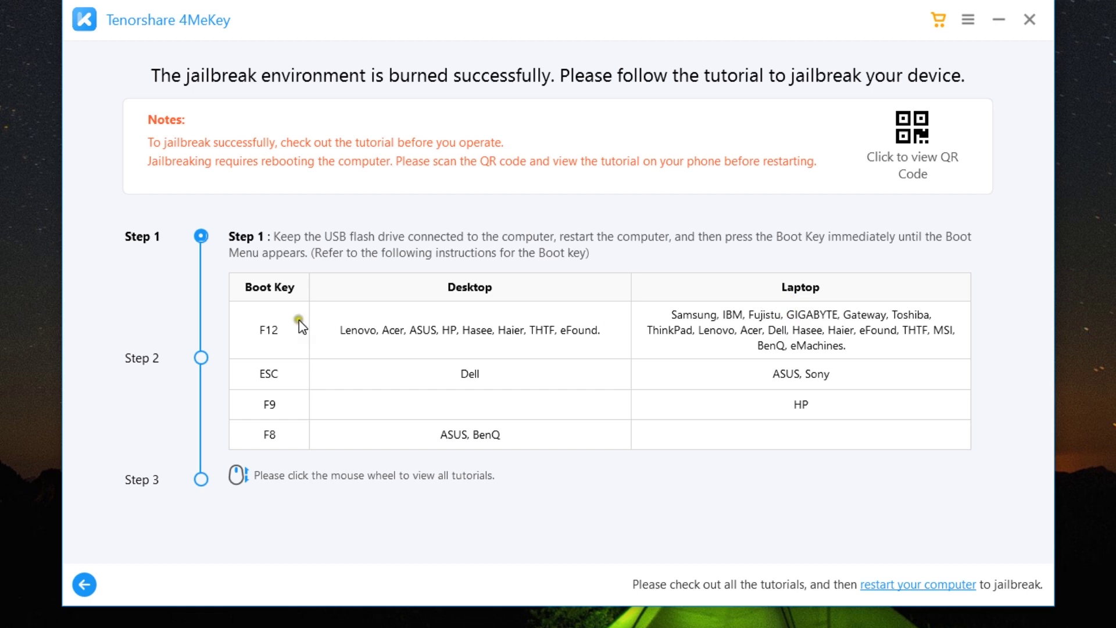
Step: View Step 2 and enlarge then close the boot device, BIOS Setup Utility and PhoenixBIOS screenshots
{"action": "left_click", "coordinate": [201, 359]}
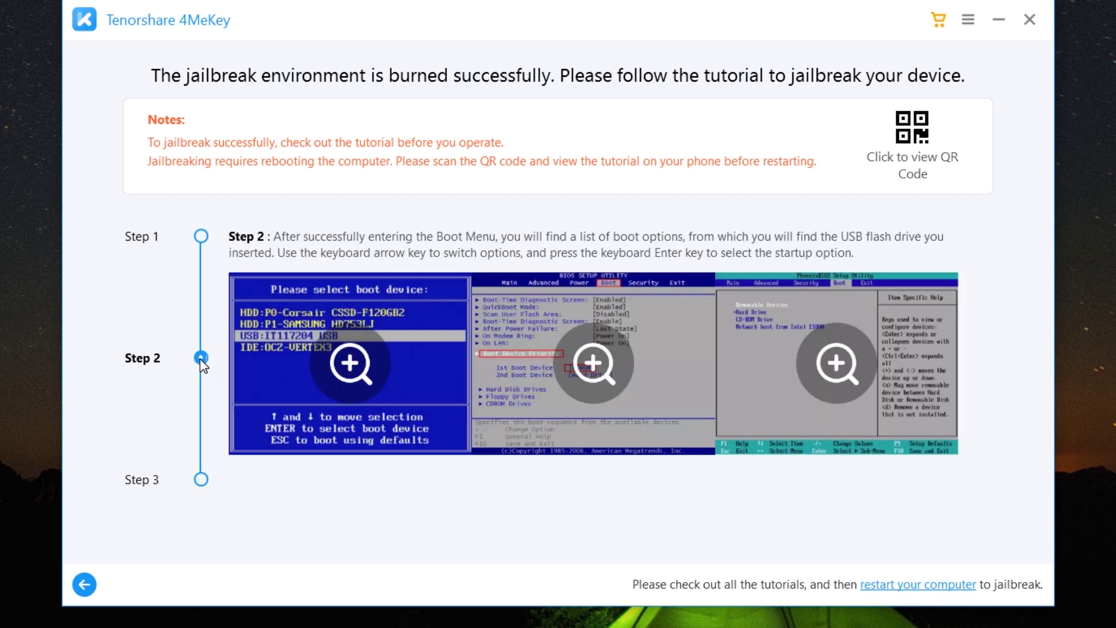
{"action": "left_click", "coordinate": [365, 358]}
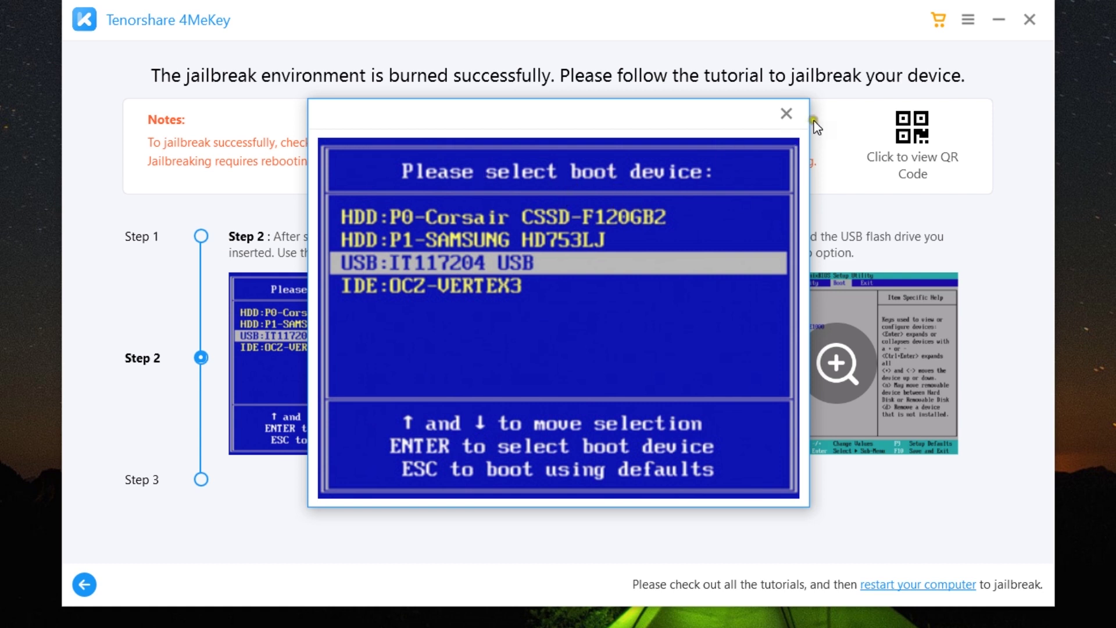
{"action": "left_click", "coordinate": [786, 113]}
{"action": "left_click", "coordinate": [576, 366]}
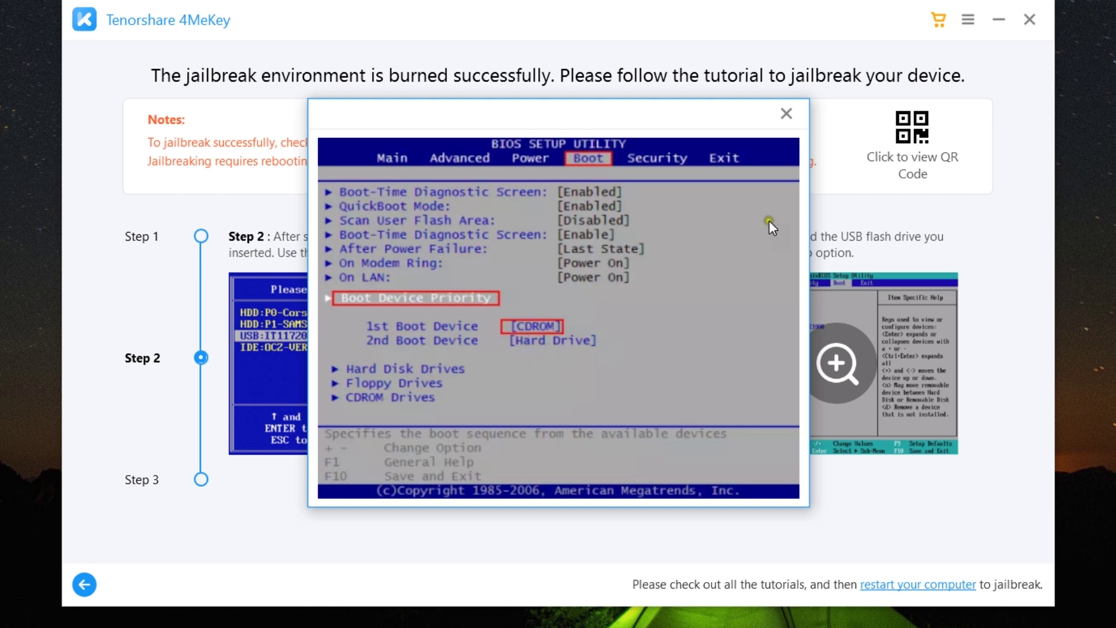
{"action": "left_click", "coordinate": [785, 113]}
{"action": "left_click", "coordinate": [838, 363]}
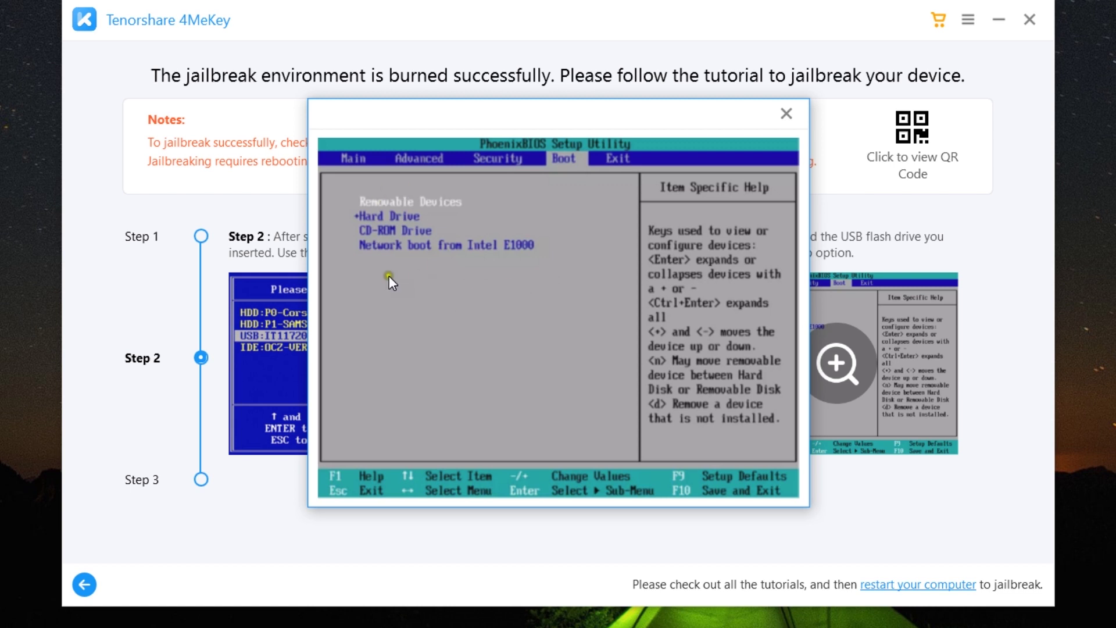
{"action": "left_click", "coordinate": [786, 114]}
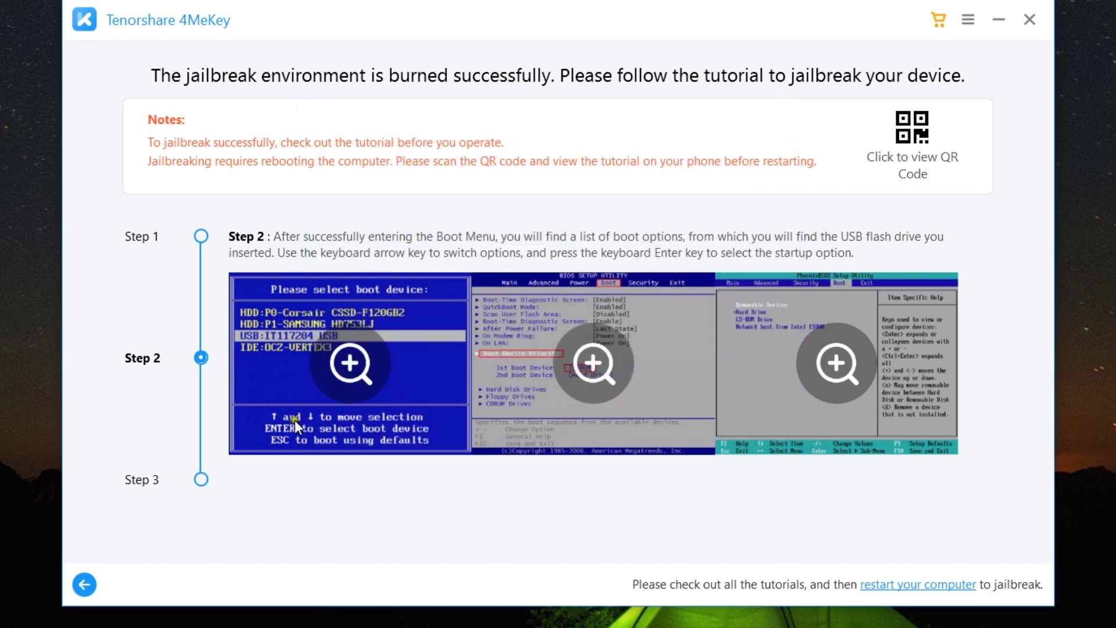
Step: View the Step 3 jailbreak tutorial and go back to the feature selection screen
{"action": "left_click", "coordinate": [201, 480]}
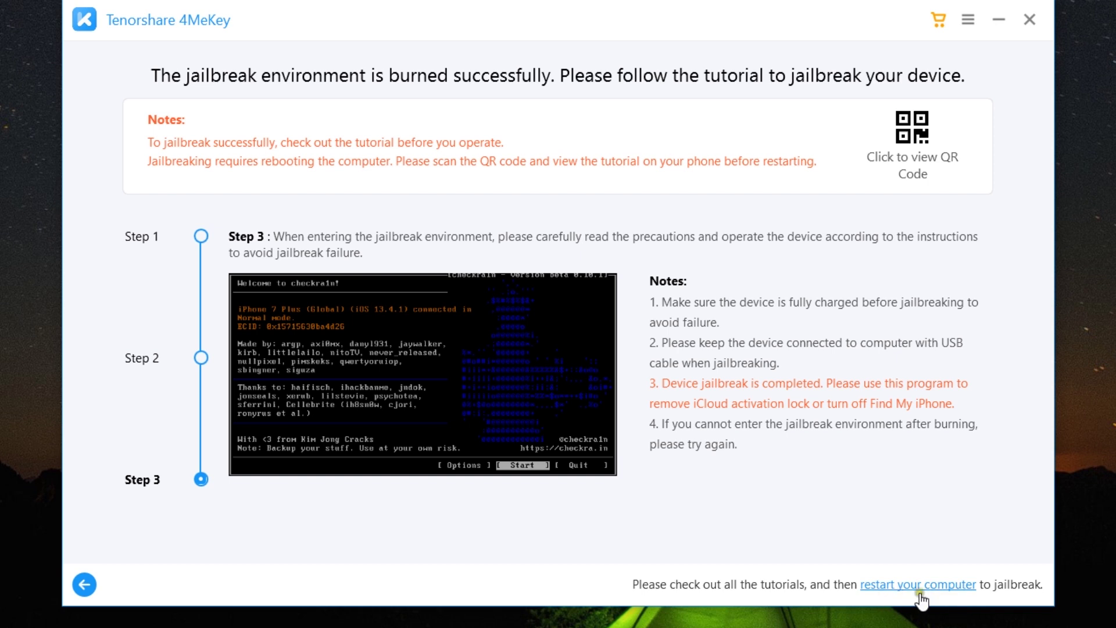
{"action": "left_click", "coordinate": [85, 587]}
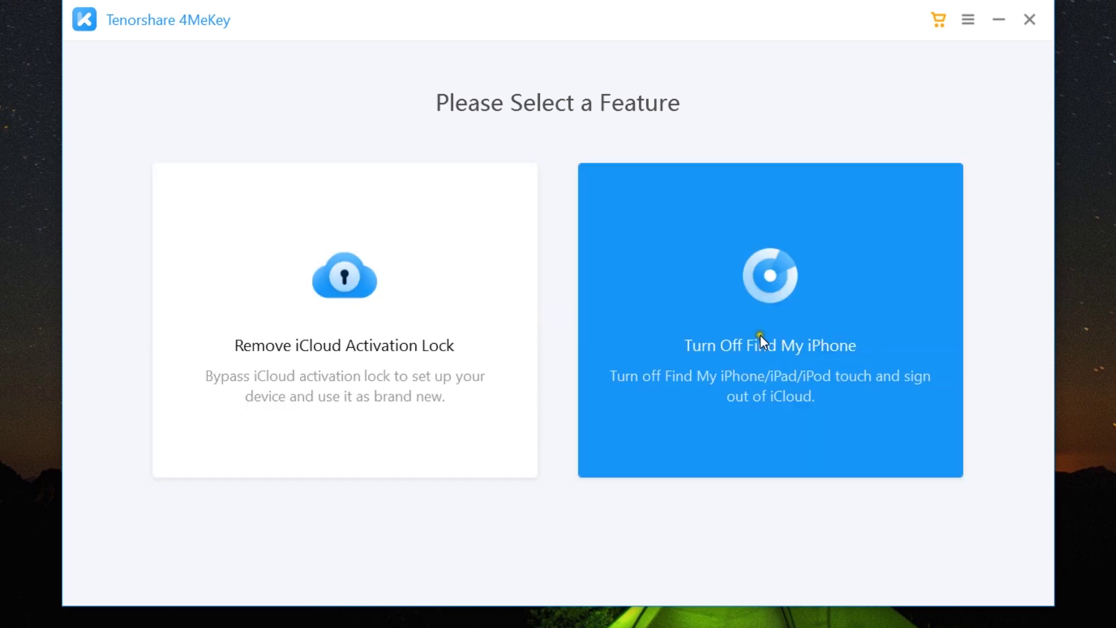
{"action": "left_click", "coordinate": [770, 317]}
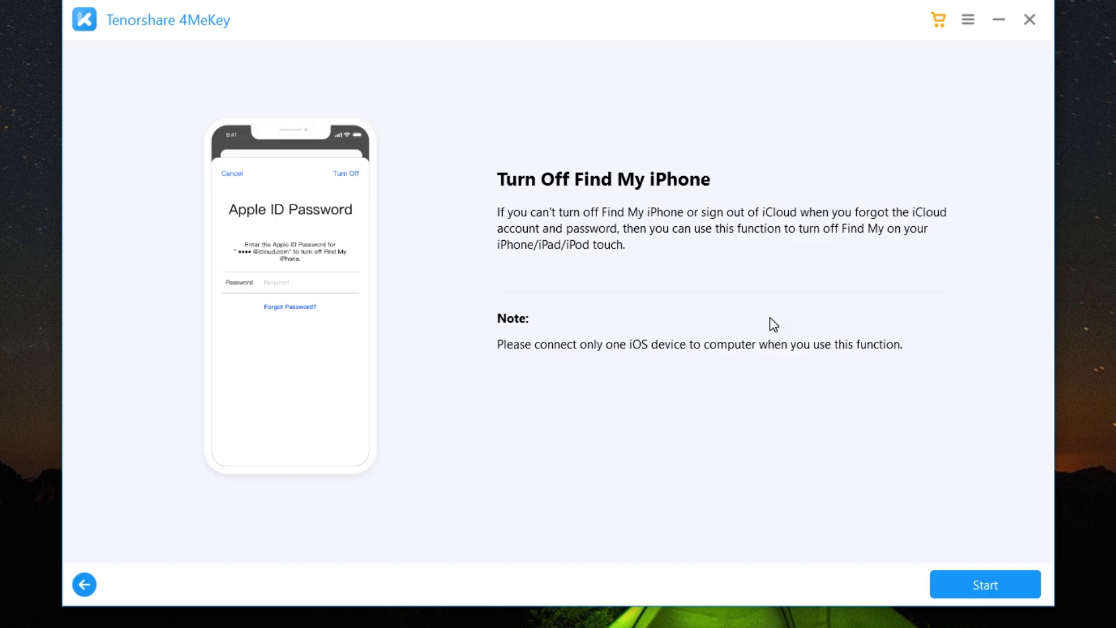
{"action": "left_click", "coordinate": [977, 580]}
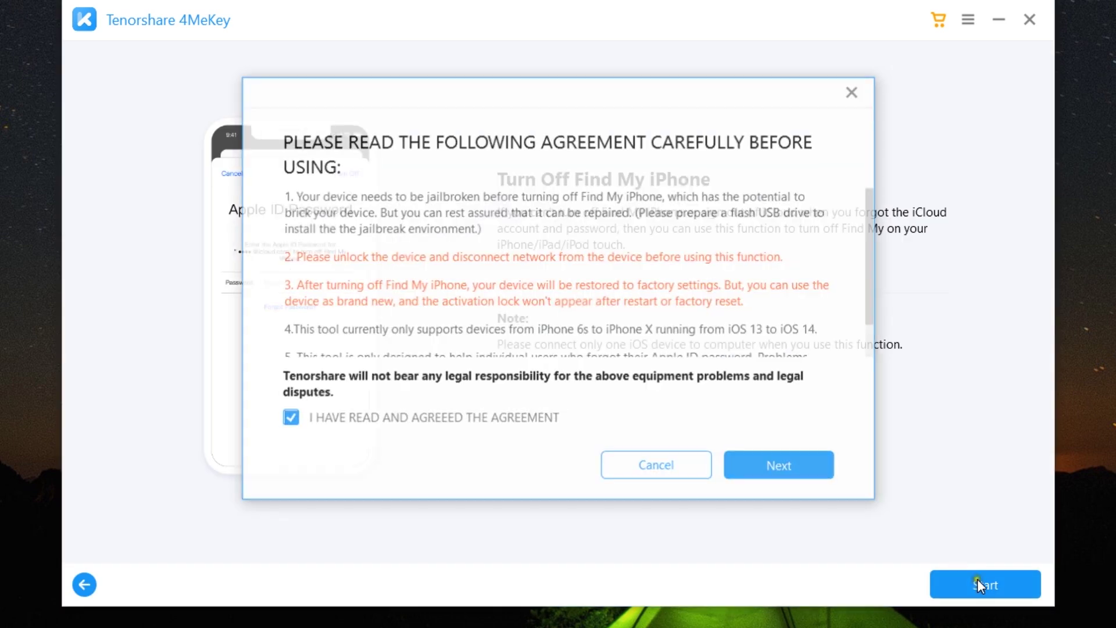
{"action": "left_click", "coordinate": [780, 466]}
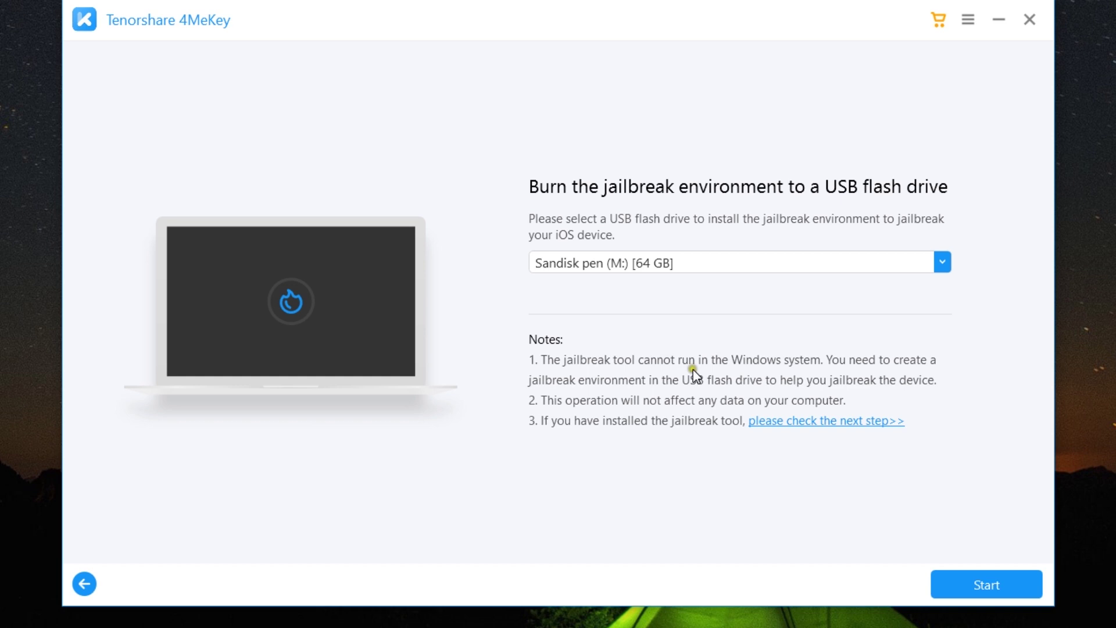
{"action": "left_click", "coordinate": [819, 422]}
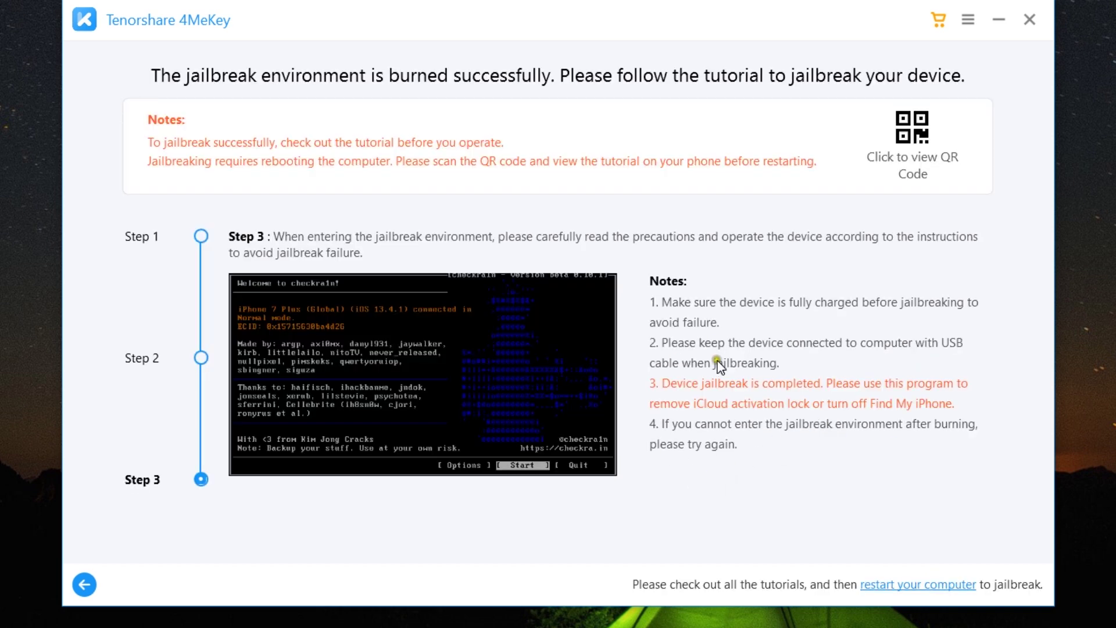
{"action": "left_click", "coordinate": [200, 358]}
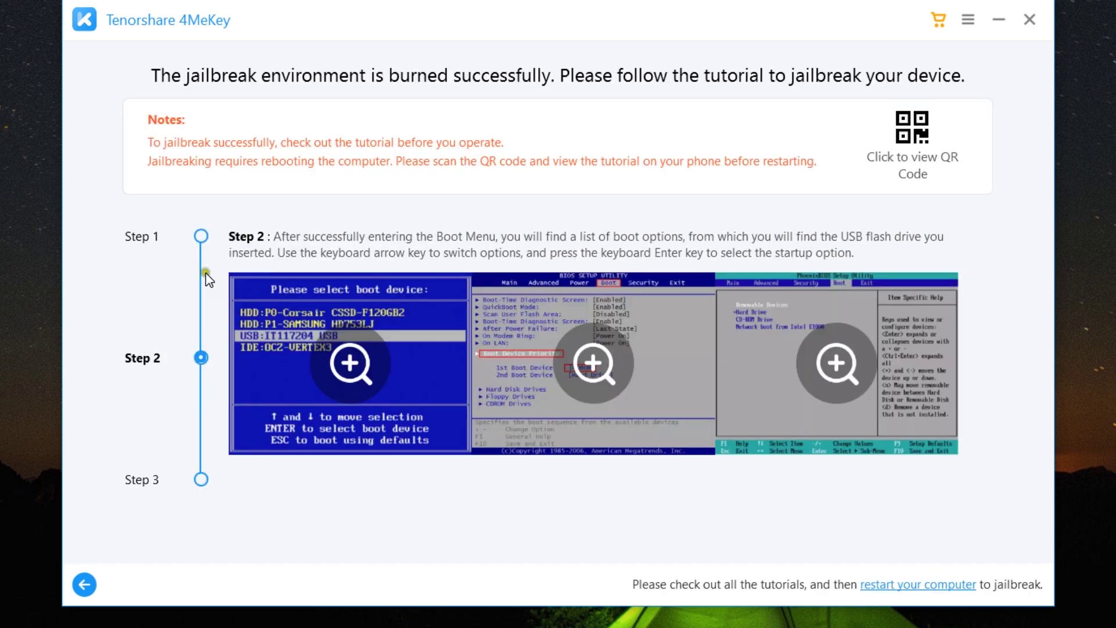
{"action": "left_click", "coordinate": [201, 238]}
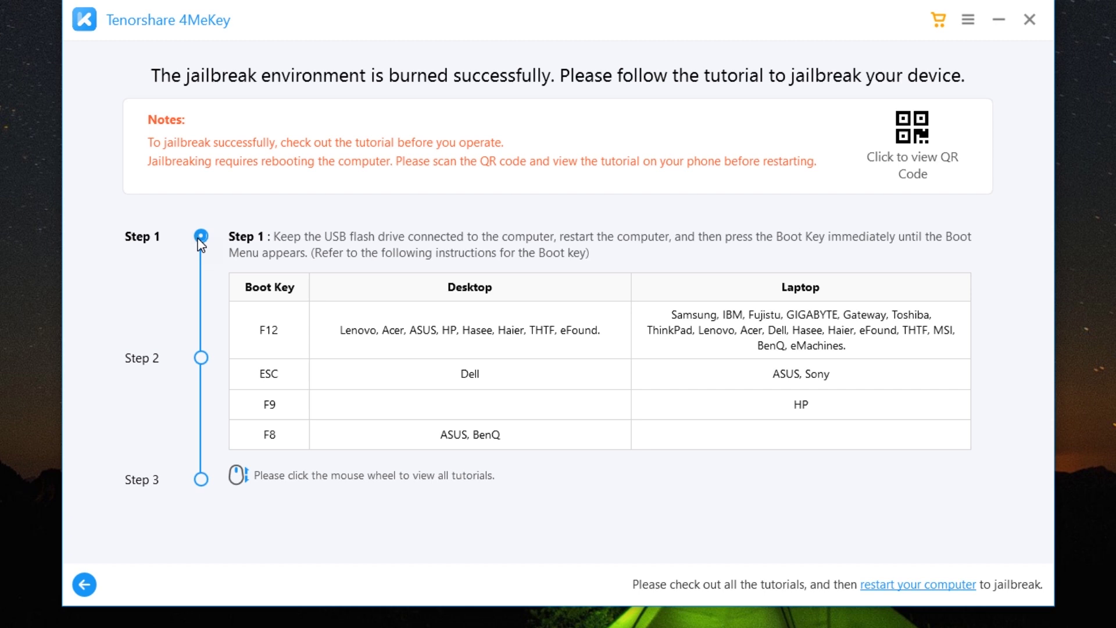
{"action": "left_click", "coordinate": [84, 584]}
{"action": "left_click", "coordinate": [85, 584]}
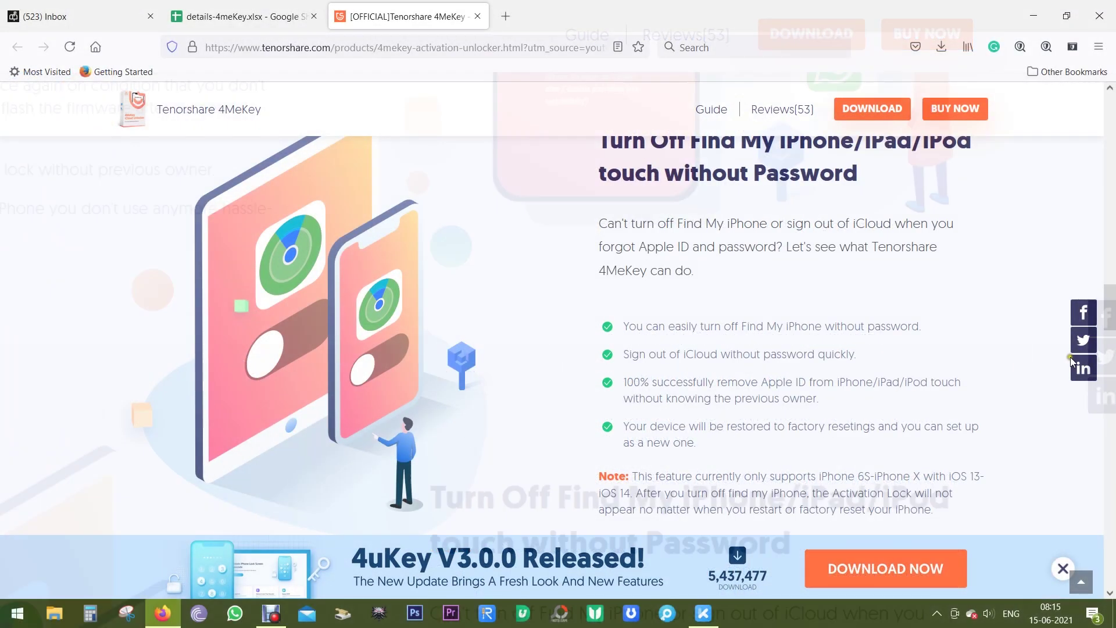
{"action": "scroll", "coordinate": [1070, 357], "scroll_direction": "up", "scroll_amount": 5}
{"action": "scroll", "coordinate": [1070, 357], "scroll_direction": "up", "scroll_amount": 5}
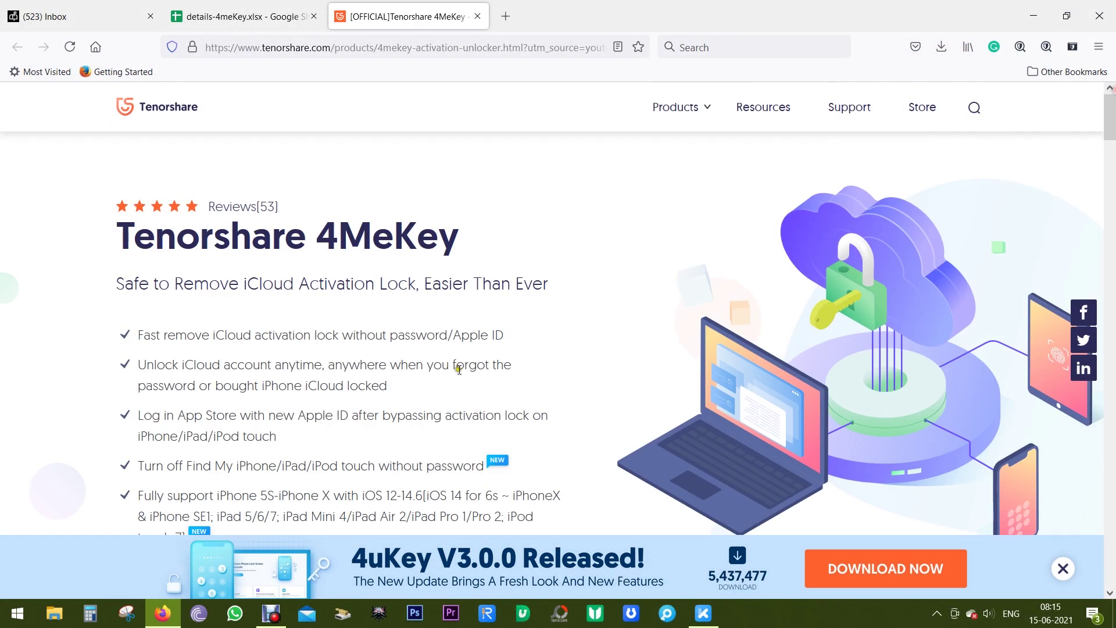
{"action": "scroll", "coordinate": [559, 355], "scroll_direction": "down", "scroll_amount": 3}
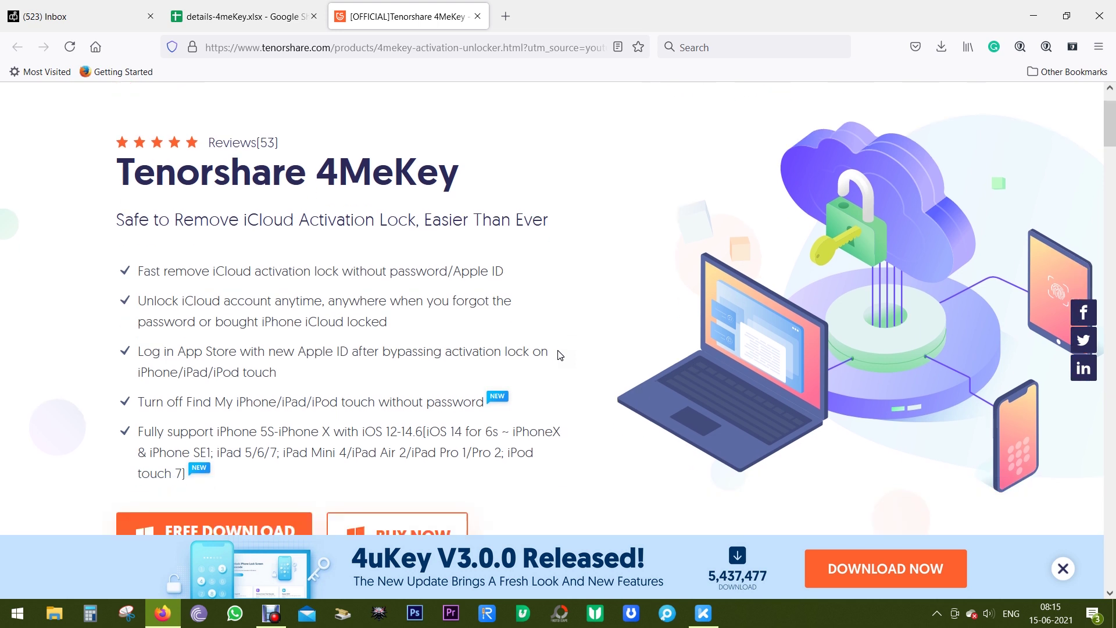
{"action": "scroll", "coordinate": [558, 355], "scroll_direction": "down", "scroll_amount": 2}
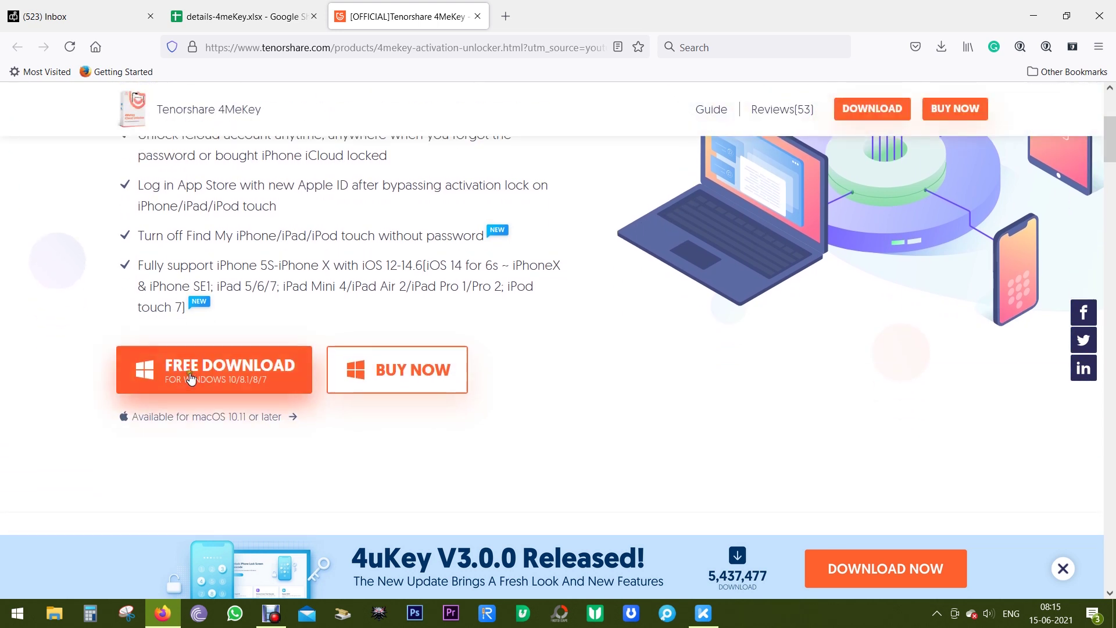
Step: Open the 4MeKey purchase page from the Buy Now option
{"action": "left_click", "coordinate": [384, 370]}
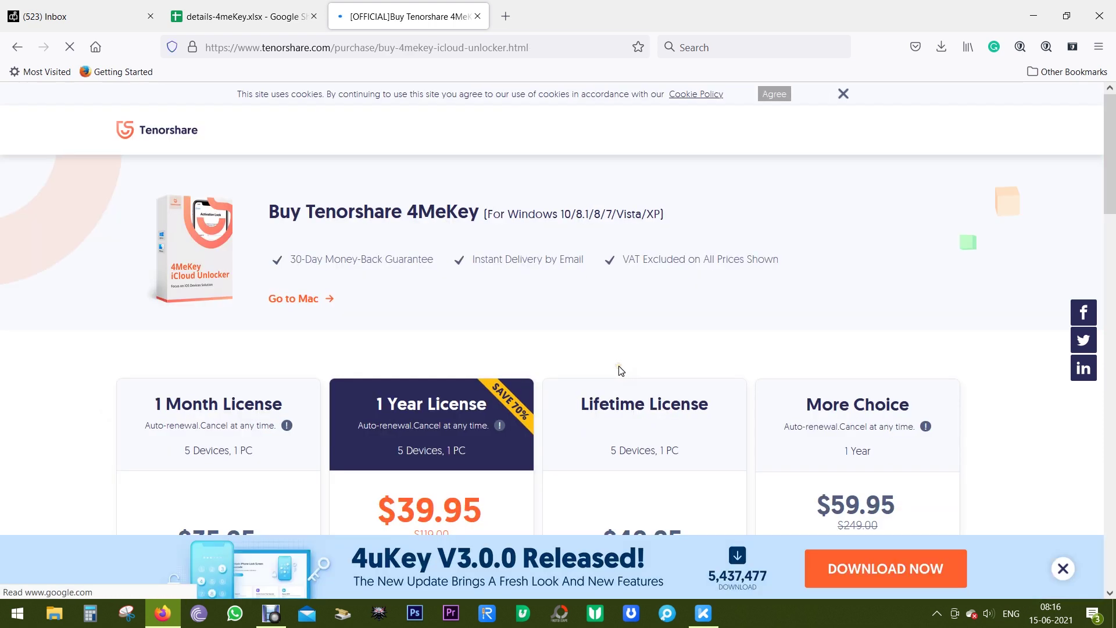
{"action": "scroll", "coordinate": [625, 370], "scroll_direction": "down", "scroll_amount": 3}
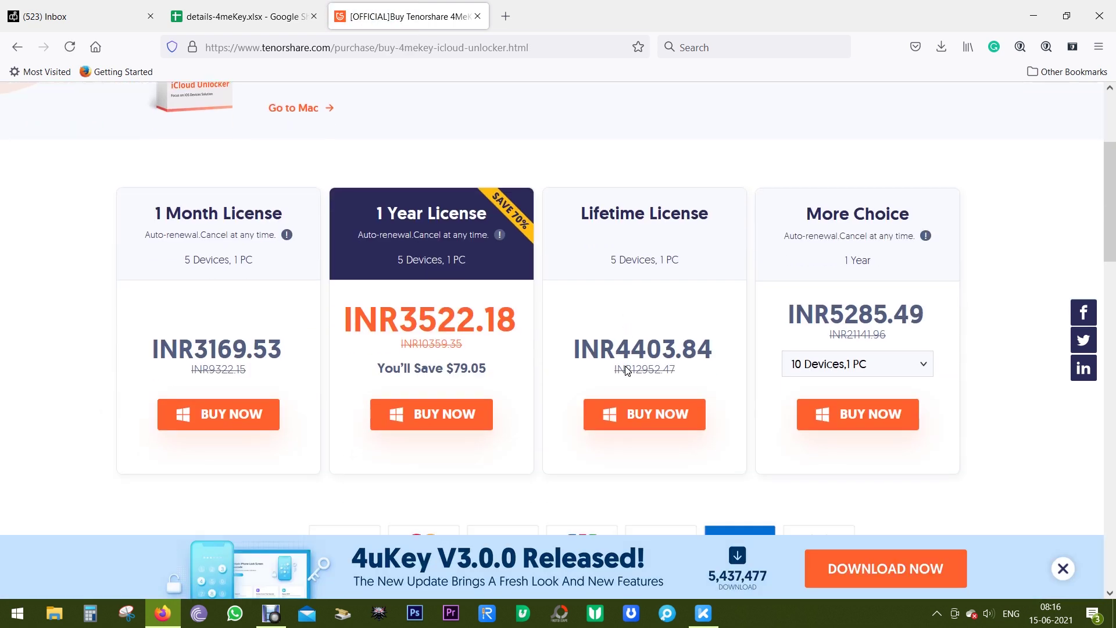
{"action": "scroll", "coordinate": [625, 370], "scroll_direction": "down", "scroll_amount": 1}
{"action": "scroll", "coordinate": [625, 370], "scroll_direction": "up", "scroll_amount": 1}
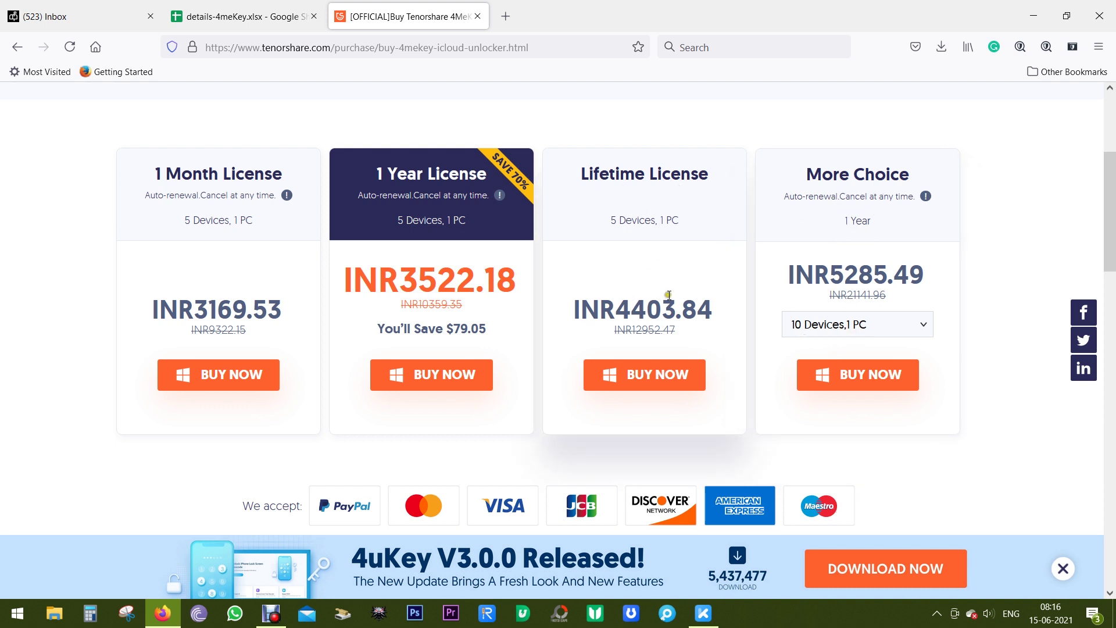
{"action": "scroll", "coordinate": [1005, 388], "scroll_direction": "up", "scroll_amount": 1}
{"action": "scroll", "coordinate": [1005, 388], "scroll_direction": "up", "scroll_amount": 2}
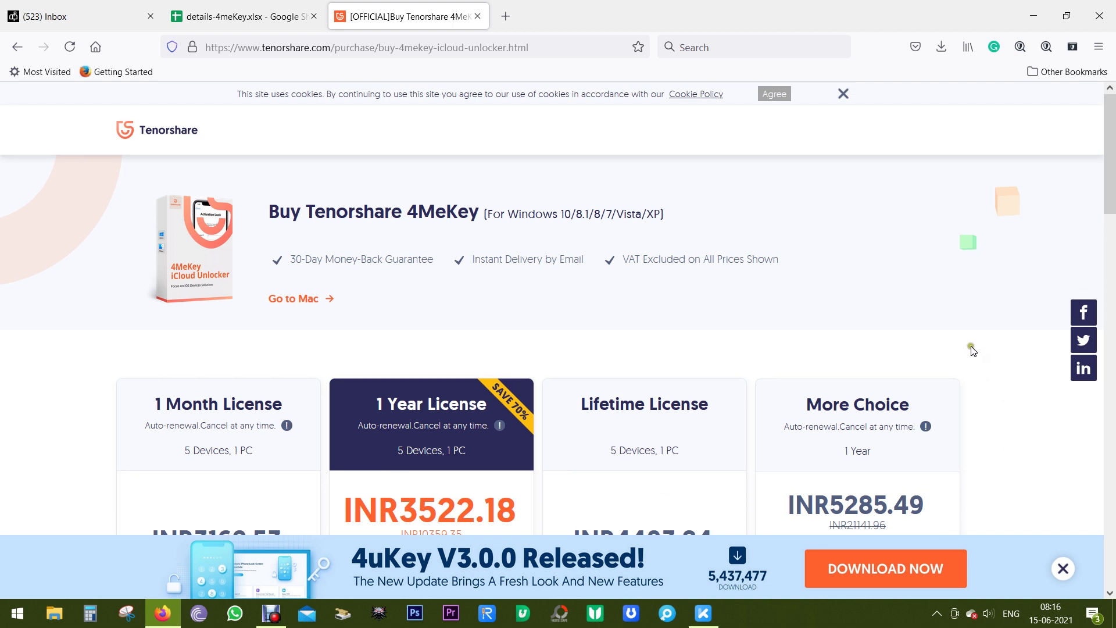